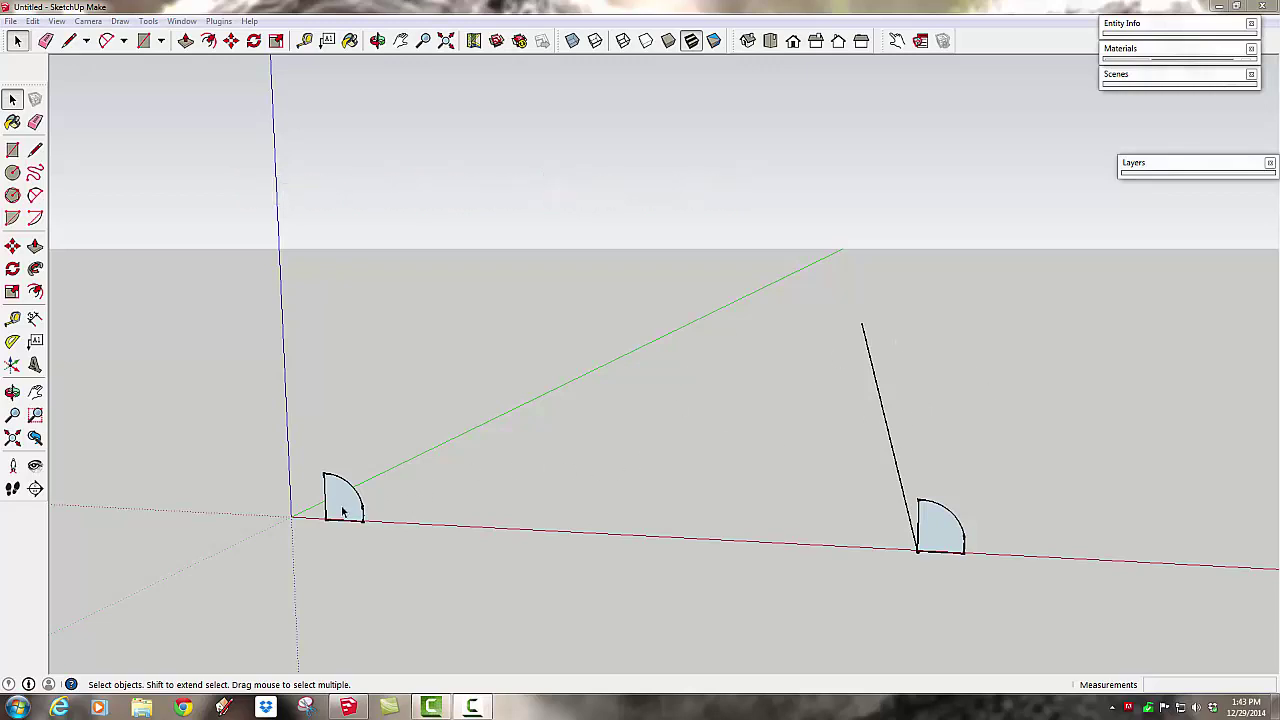
# Push/Pull the right quarter-circle face out into a long 82' 5" quarter-round bar.
pyautogui.moveTo(718, 530); pyautogui.dragTo(760, 531, button='middle')
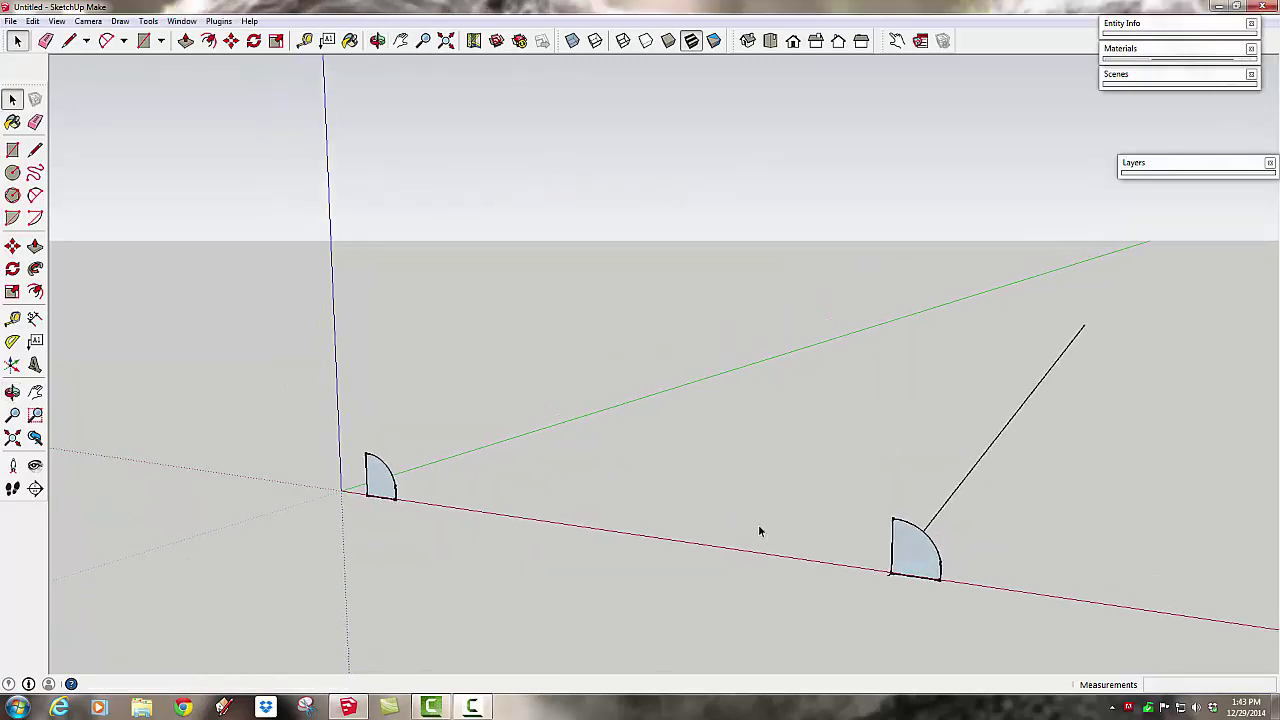
pyautogui.click(909, 562)
pyautogui.press('p')
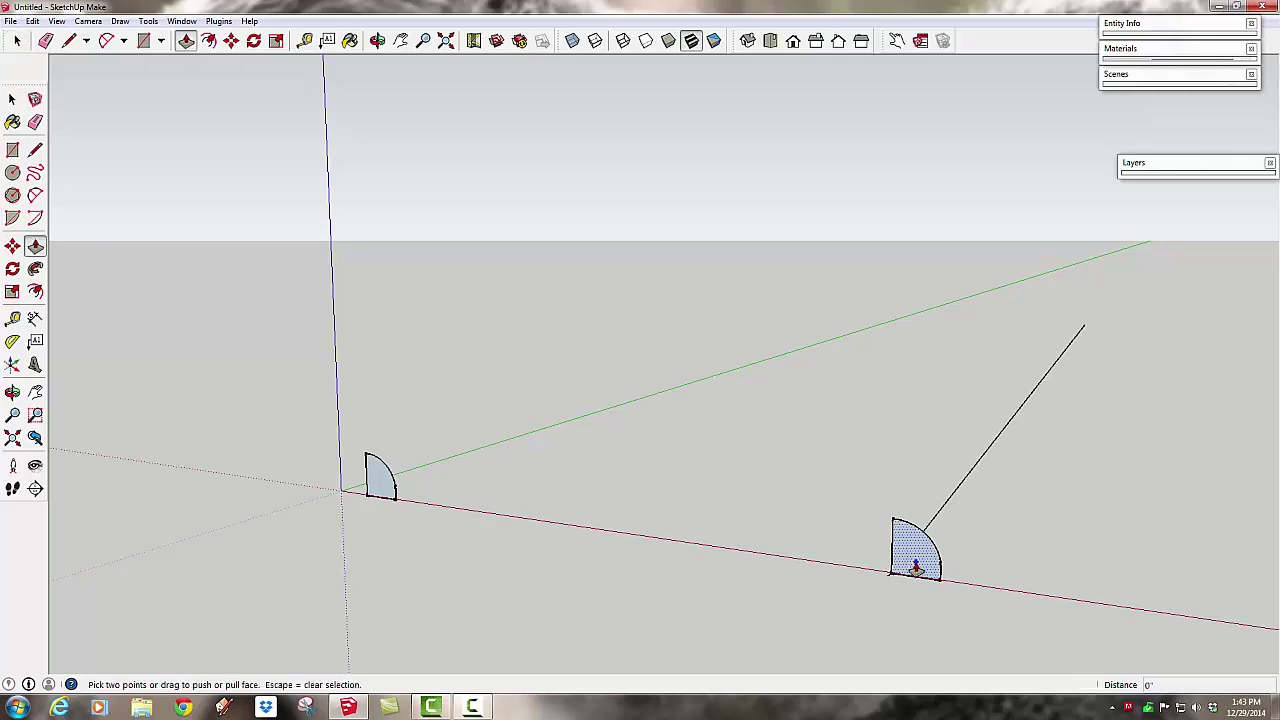
pyautogui.moveTo(909, 562); pyautogui.dragTo(1098, 333)
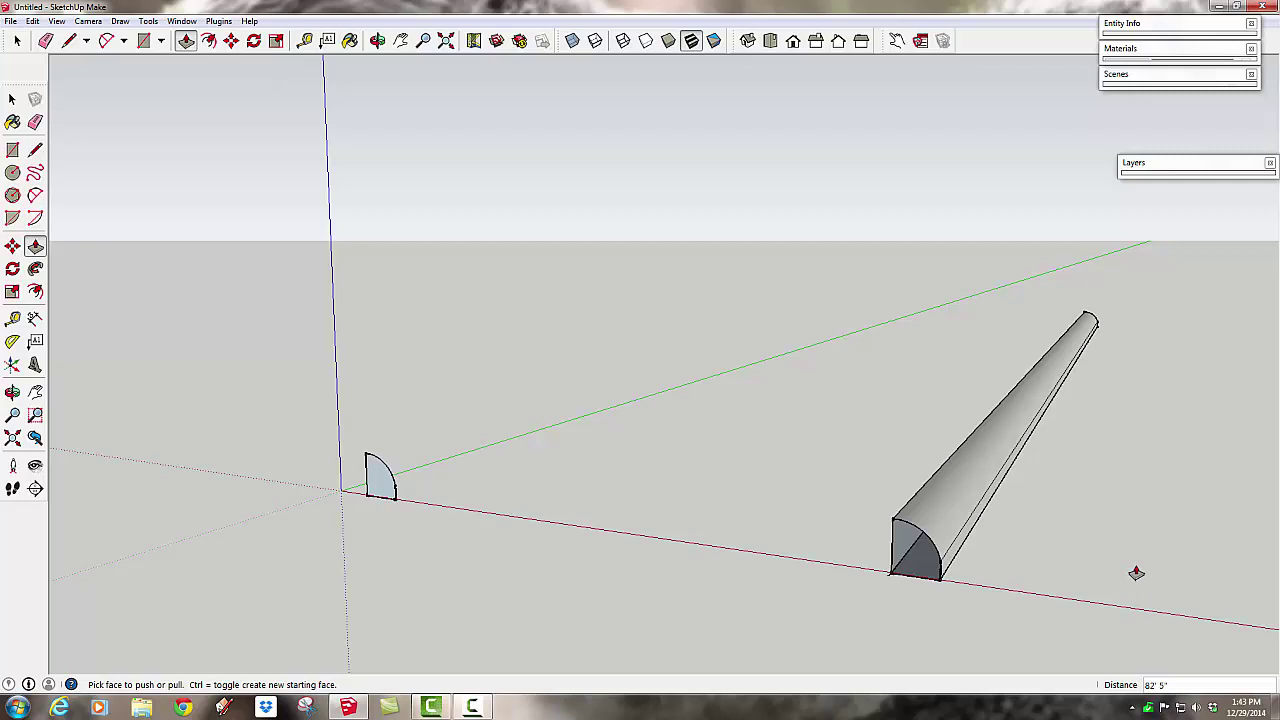
# Pan and orbit toward the D-shaped sketch and box-select the whole D path.
pyautogui.press('h')
pyautogui.moveTo(1143, 571); pyautogui.dragTo(523, 449)
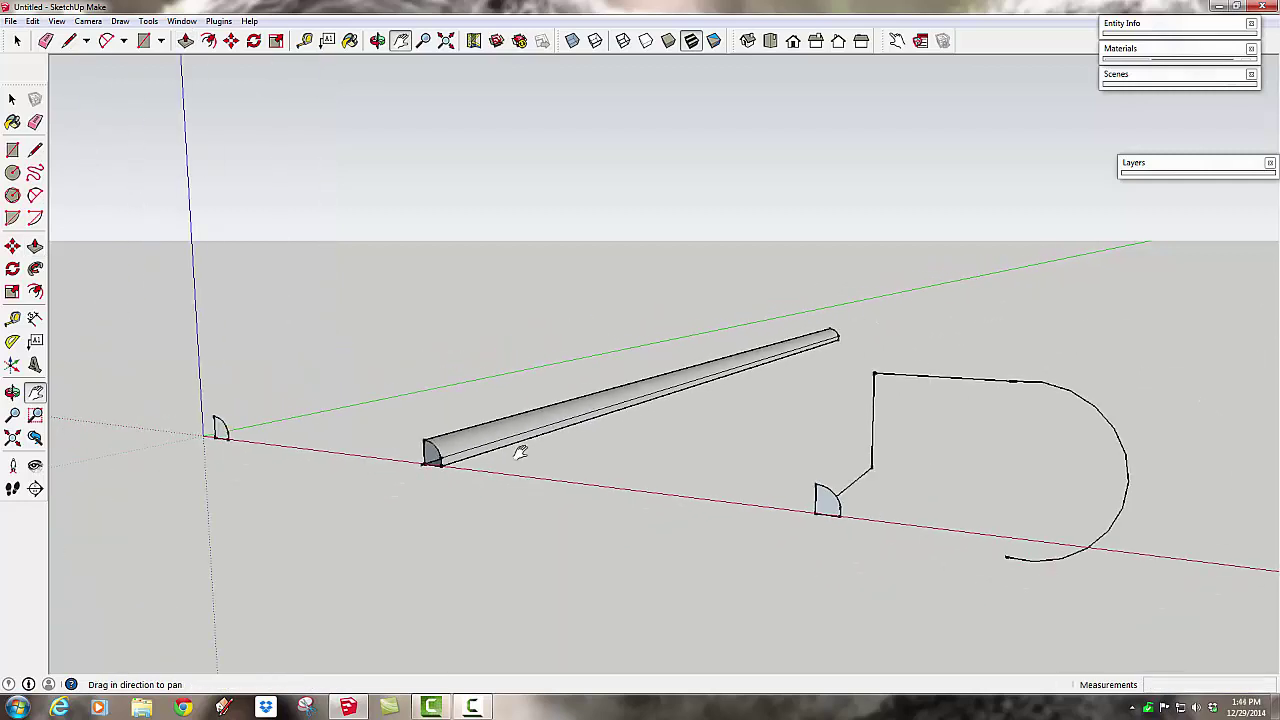
pyautogui.scroll(-3, 520, 452)
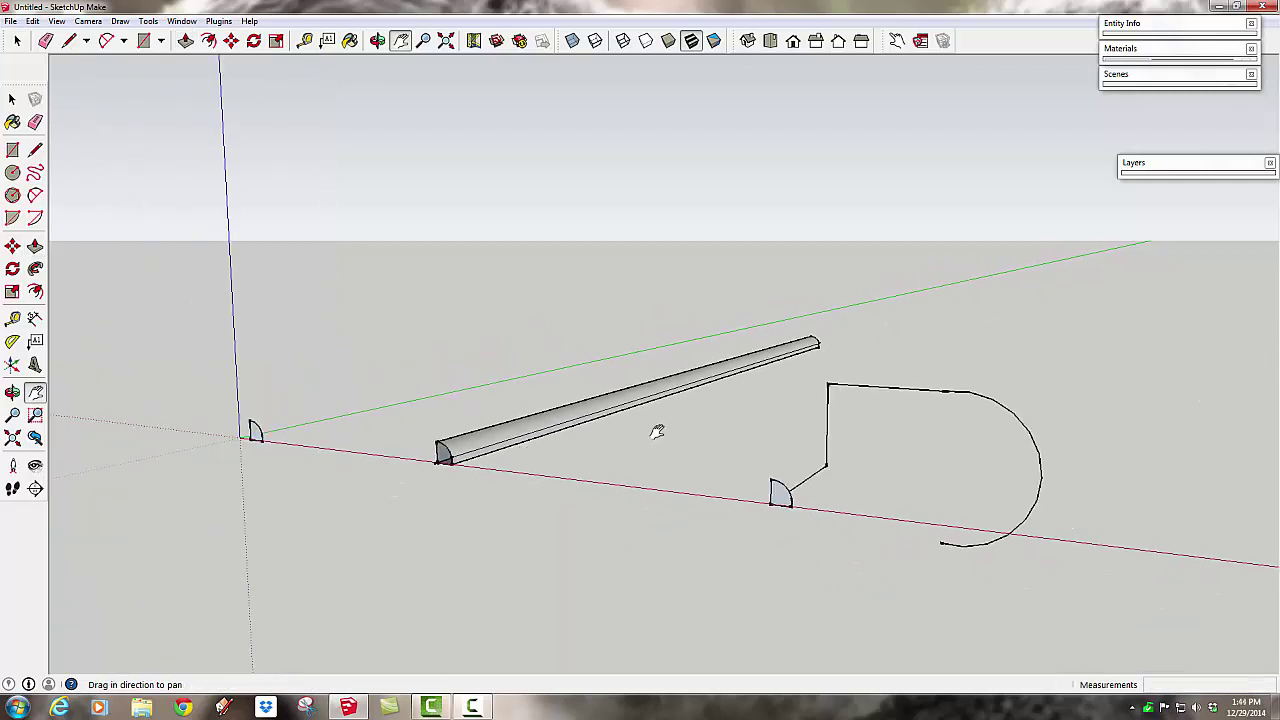
pyautogui.press('o')
pyautogui.moveTo(743, 491); pyautogui.dragTo(790, 515)
pyautogui.press('space')
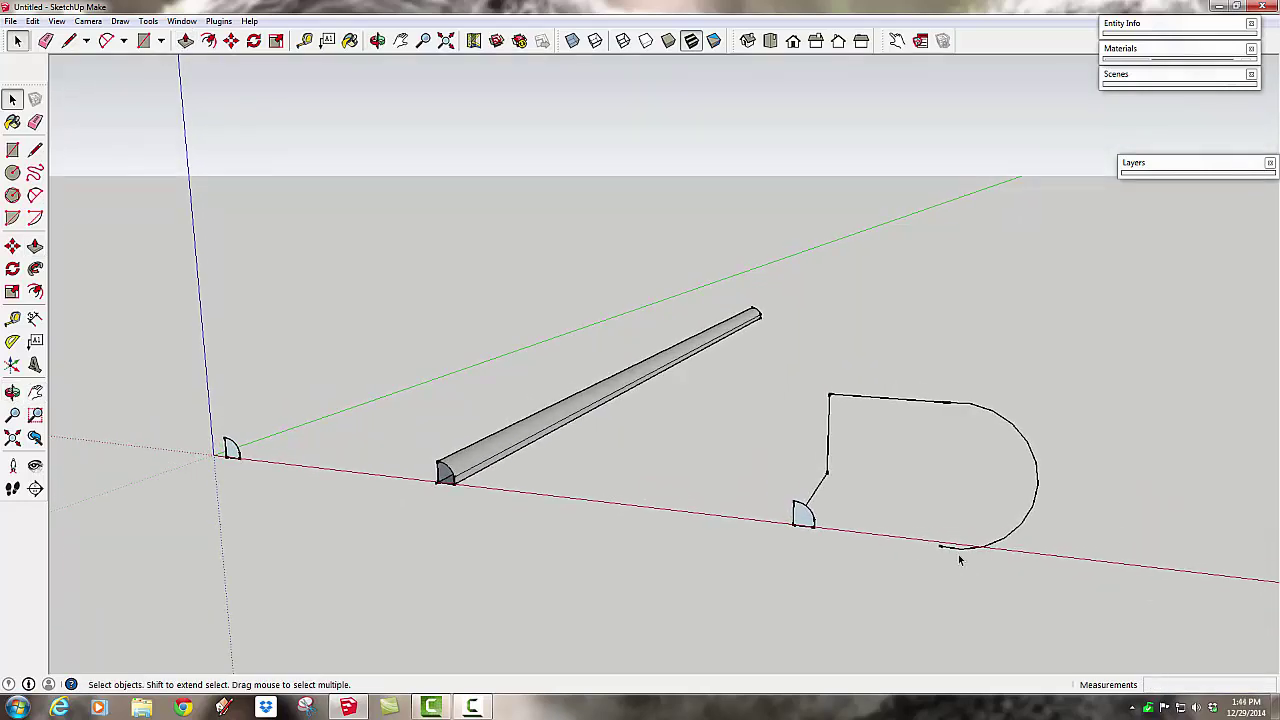
pyautogui.moveTo(1063, 545)
pyautogui.mouseDown()
pyautogui.moveTo(927, 367)
pyautogui.moveTo(852, 349)
pyautogui.moveTo(824, 372)
pyautogui.mouseUp()
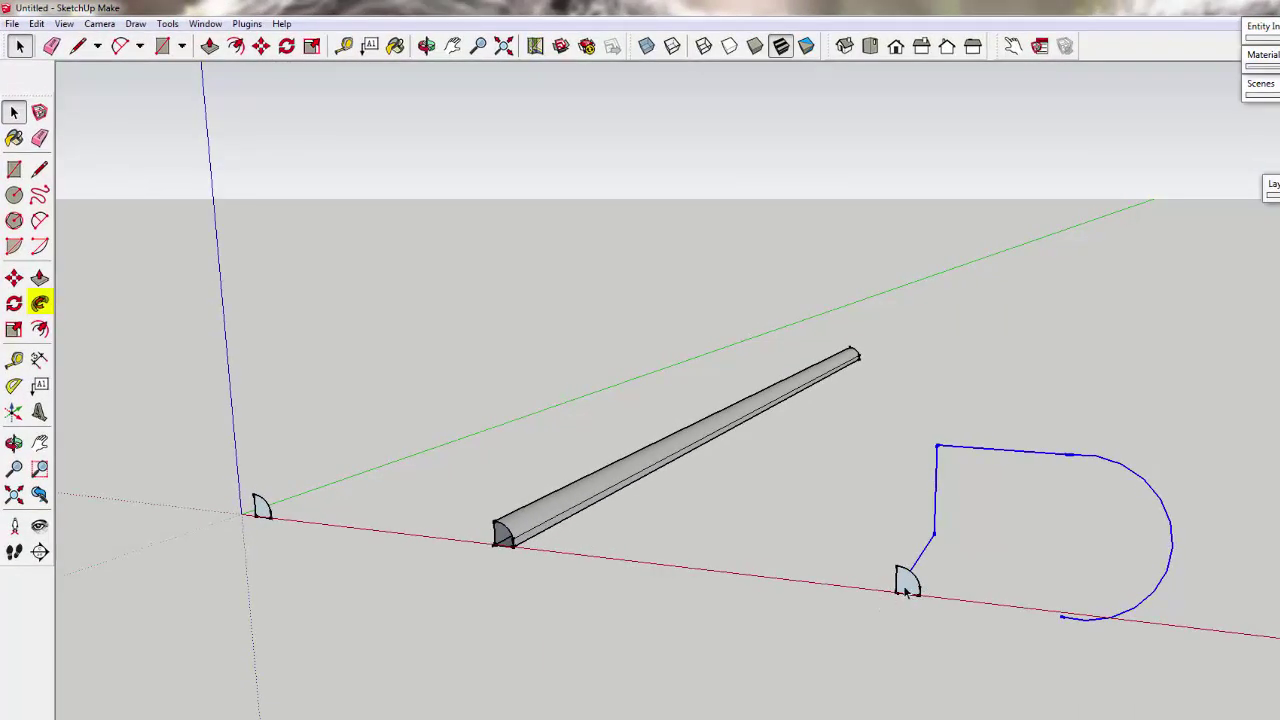
# Sweep the quarter-round profile along the D path with Follow Me and inspect the molding.
pyautogui.click(39, 304)
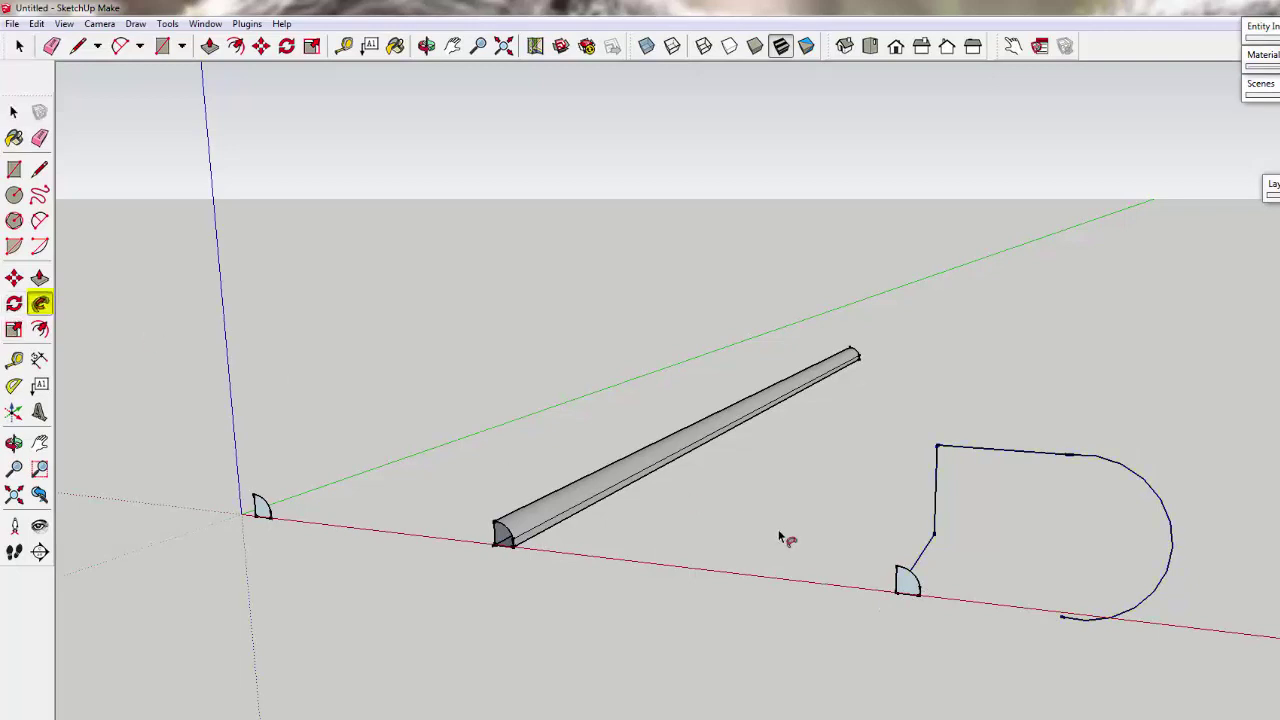
pyautogui.click(908, 582)
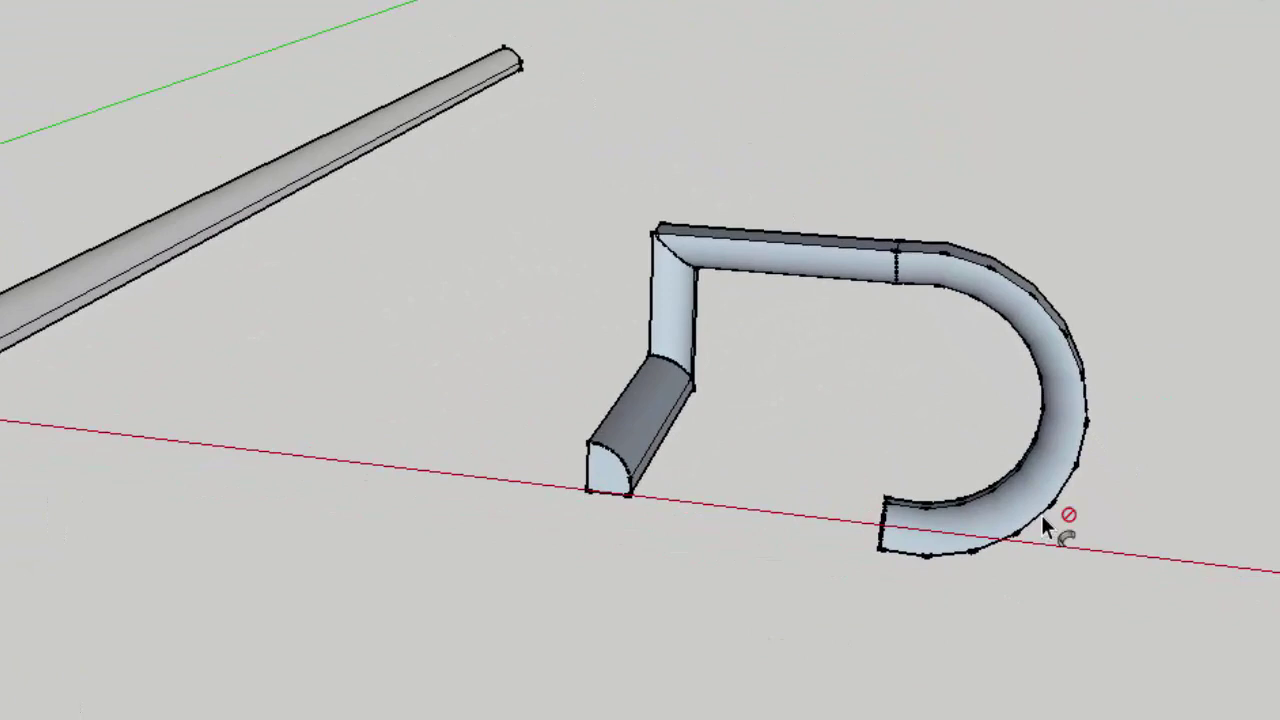
pyautogui.moveTo(956, 452); pyautogui.dragTo(683, 421, button='middle')
pyautogui.scroll(-2, 670, 487)
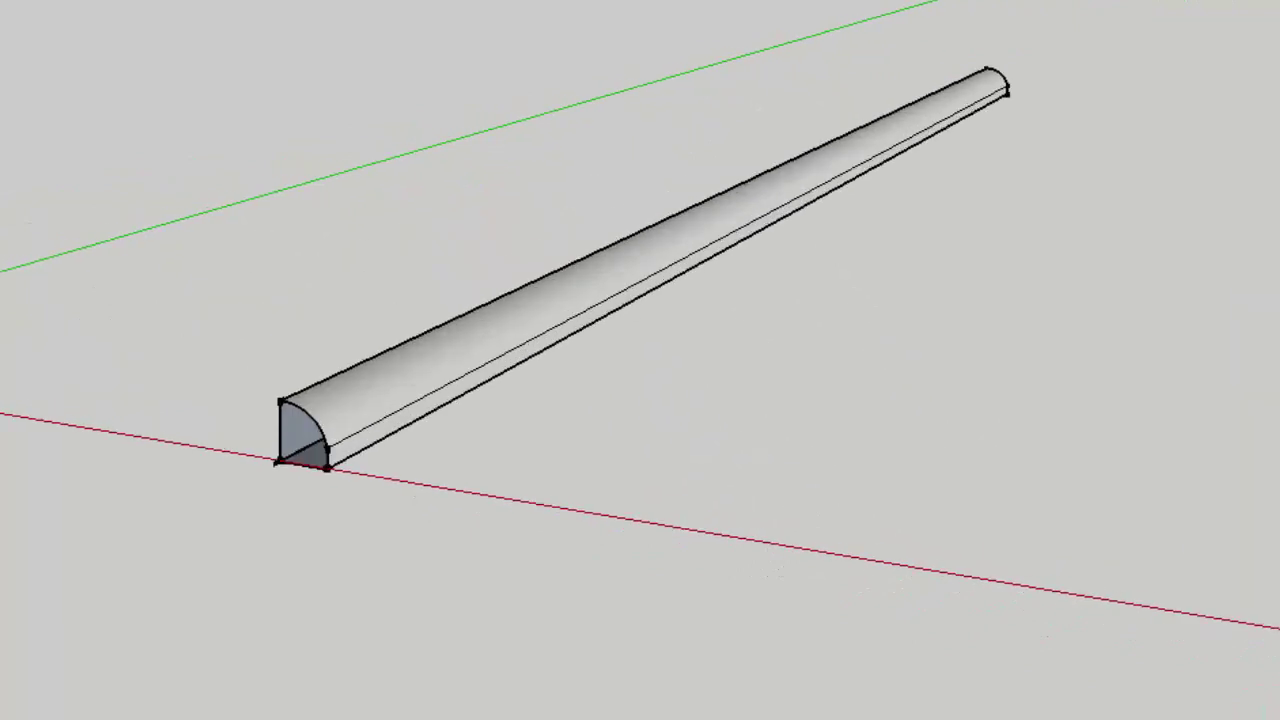
pyautogui.scroll(-3, 635, 425)
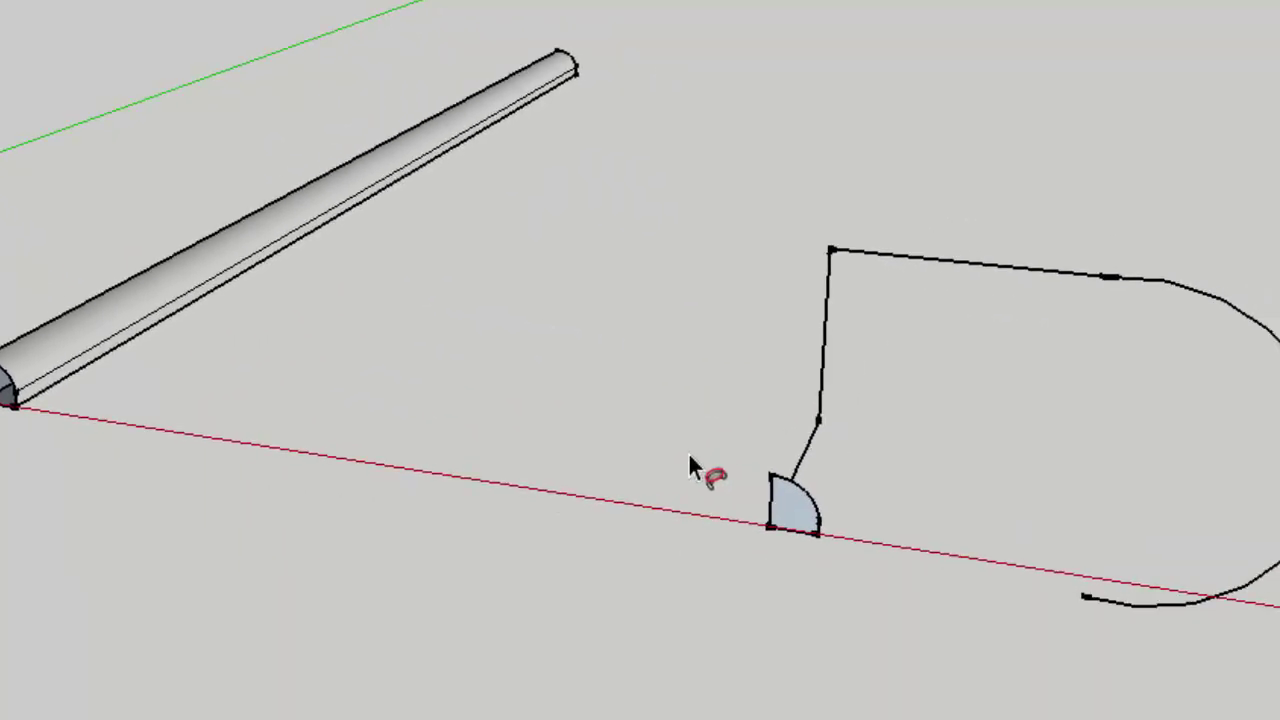
pyautogui.moveTo(138, 378); pyautogui.dragTo(200, 470, button='middle')
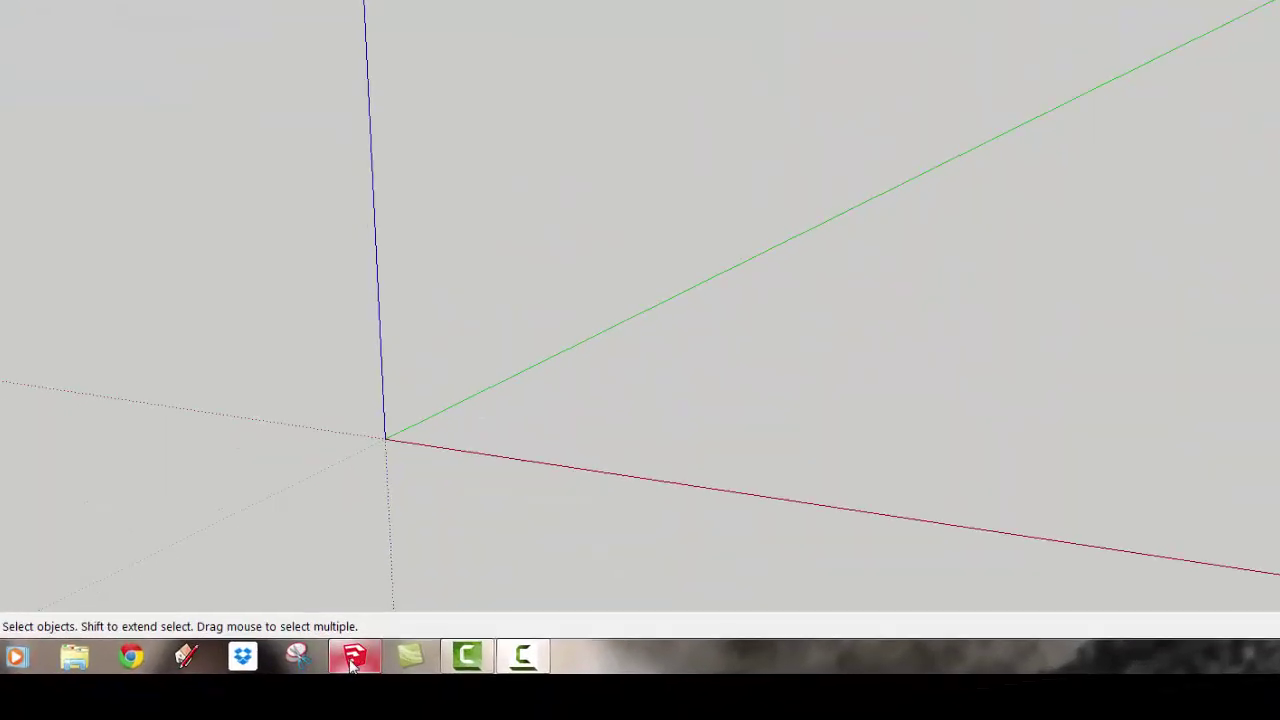
# Launch a new SketchUp 2014 window from the taskbar and start modelling from the Welcome dialog.
pyautogui.moveTo(339, 689)
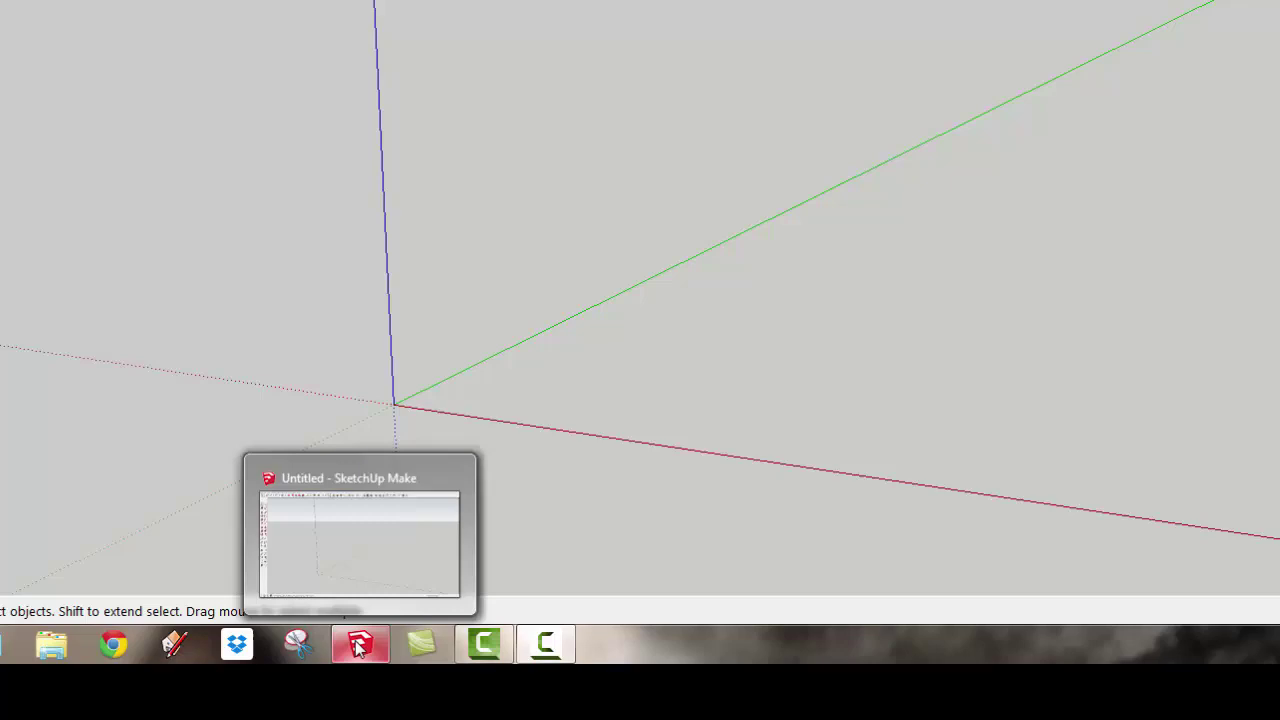
pyautogui.rightClick(359, 648)
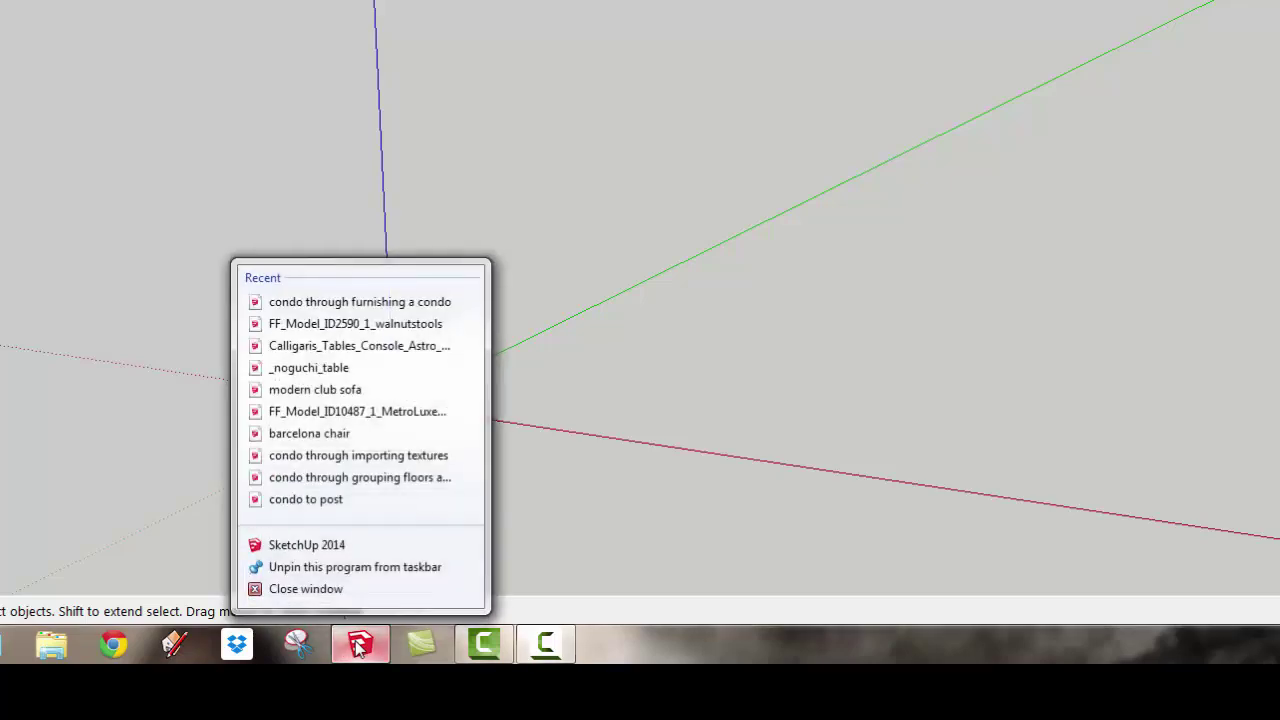
pyautogui.click(338, 548)
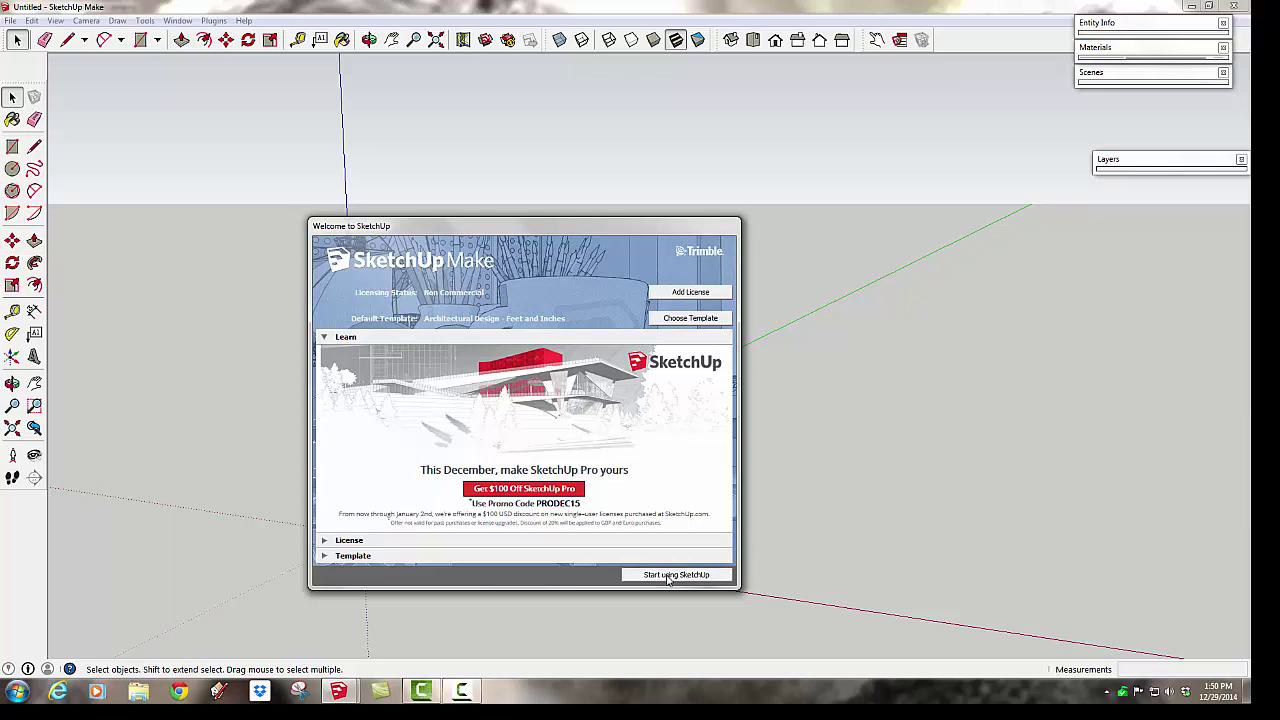
pyautogui.click(668, 576)
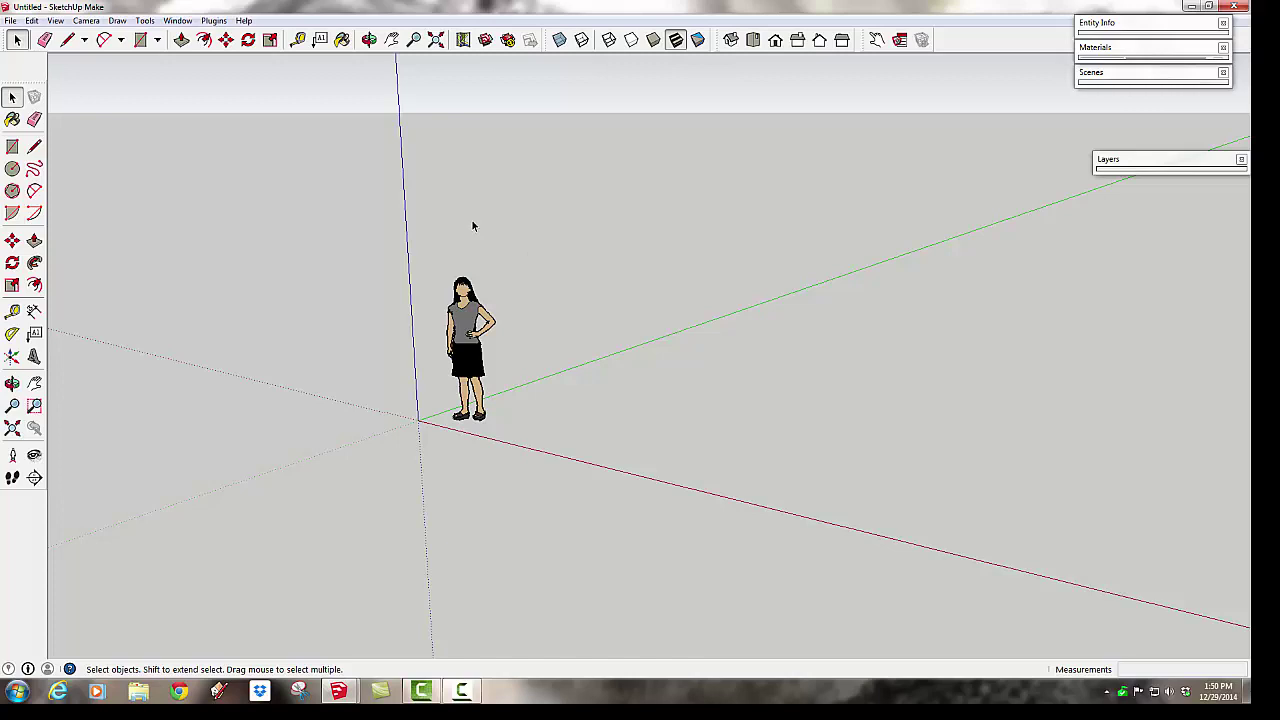
# Delete the standing figure, draw a rectangle near the origin and pull it up into a box.
pyautogui.click(465, 315)
pyautogui.press('Delete')
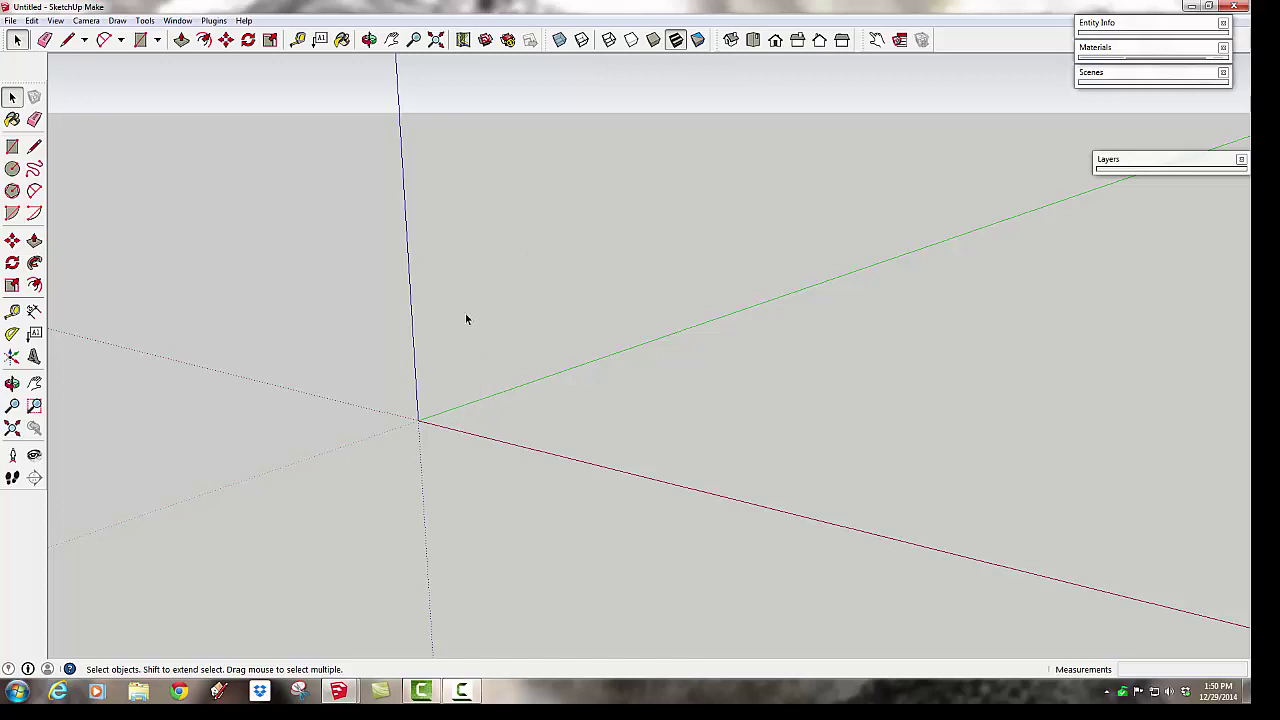
pyautogui.press('r')
pyautogui.click(517, 412)
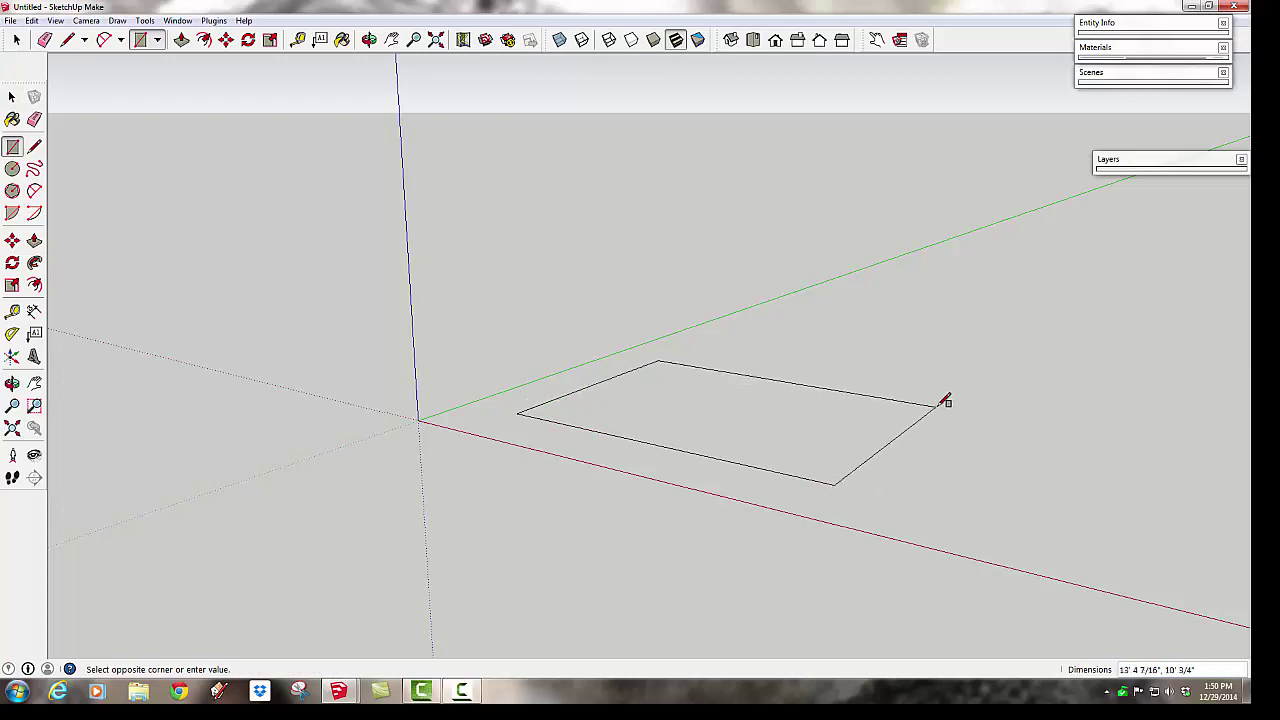
pyautogui.click(940, 401)
pyautogui.press('space')
pyautogui.click(800, 421)
pyautogui.press('p')
pyautogui.moveTo(789, 430); pyautogui.dragTo(766, 242)
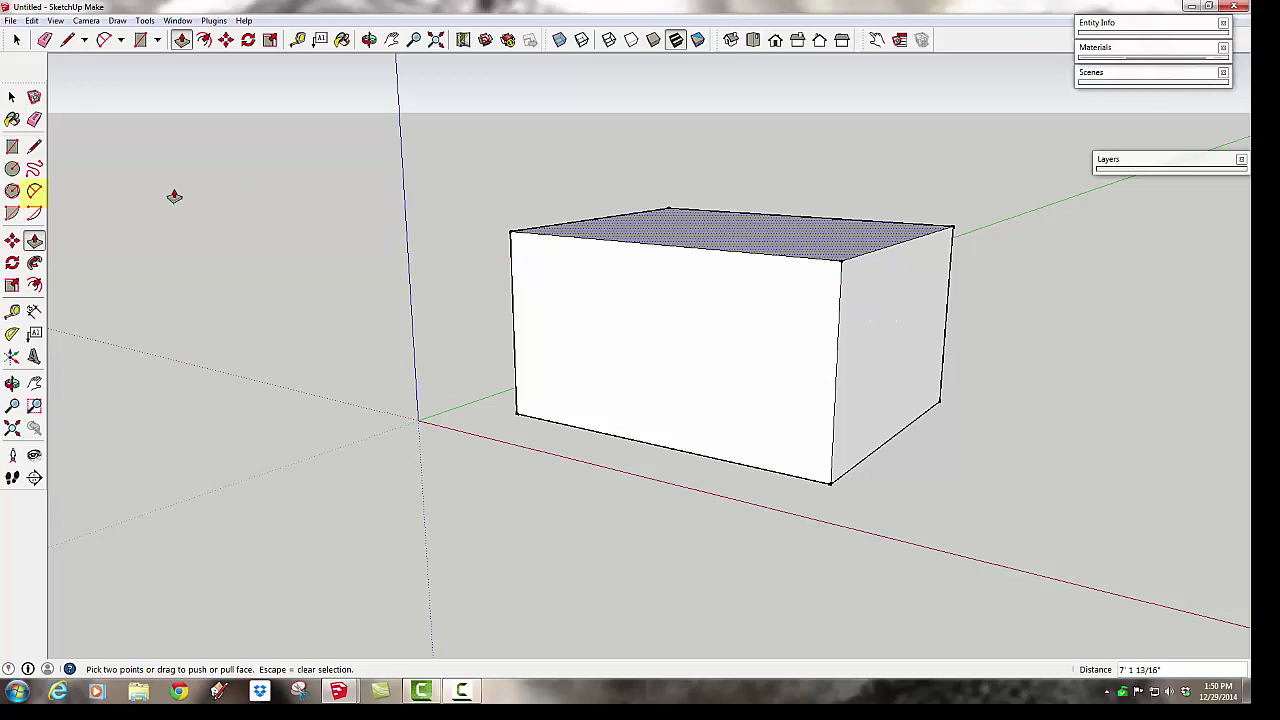
# Draw a quarter arc across the front face's top-right corner with the 2 Point Arc tool.
pyautogui.click(36, 189)
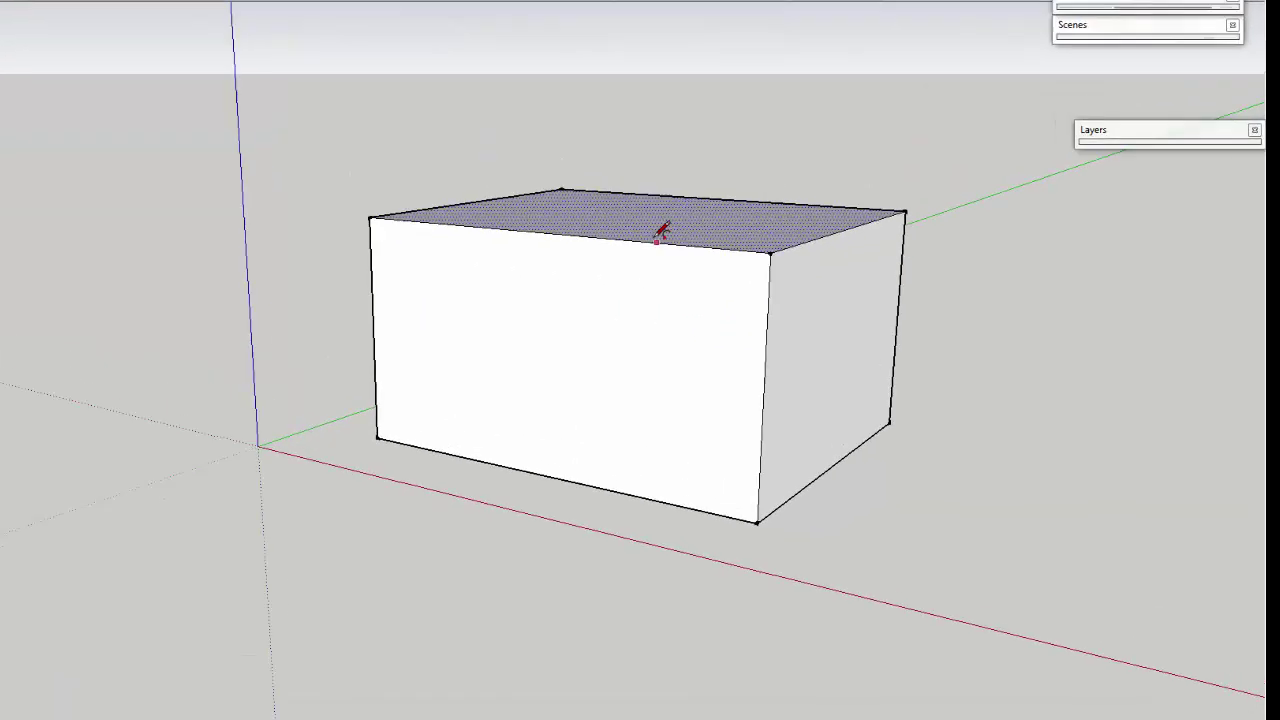
pyautogui.click(660, 242)
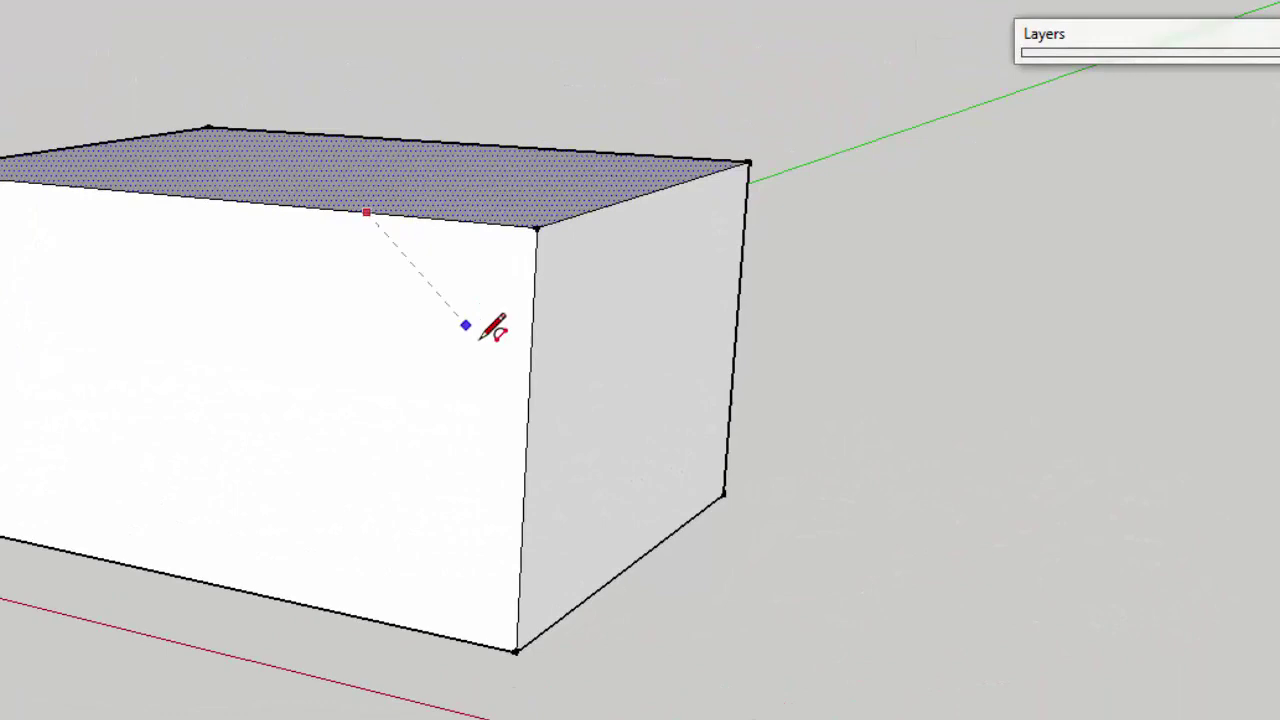
pyautogui.click(527, 412)
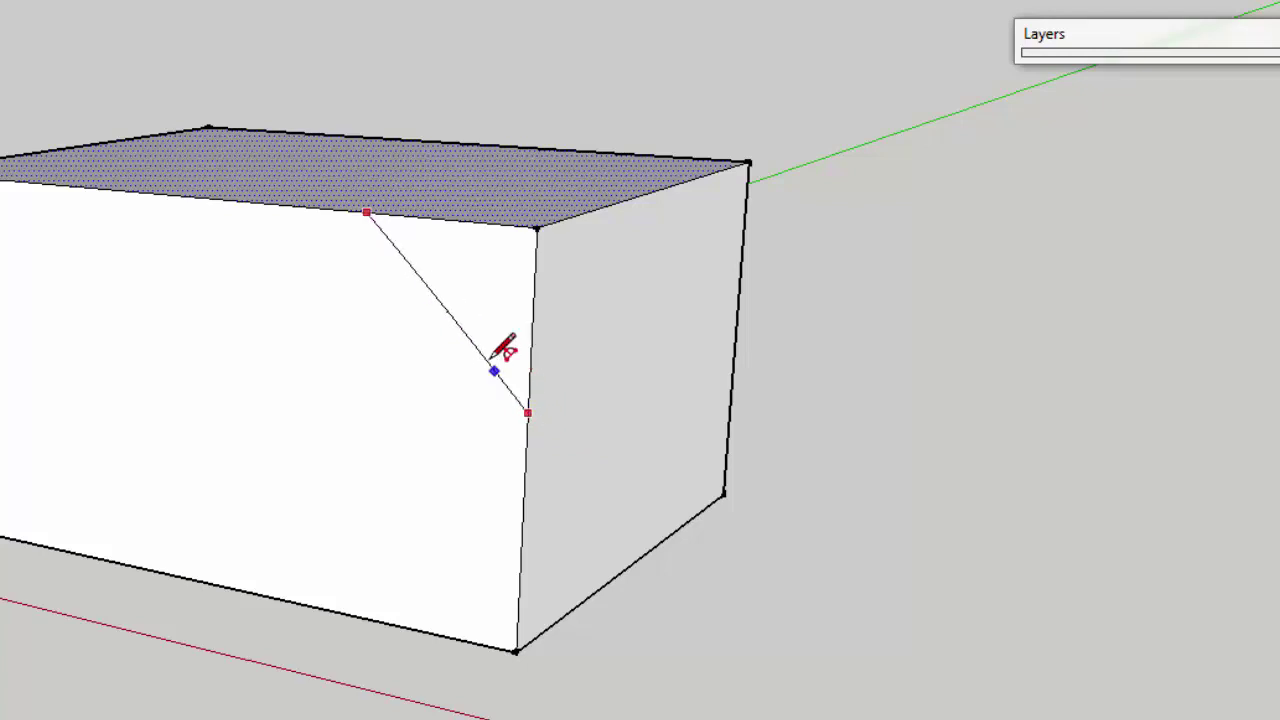
pyautogui.click(495, 318)
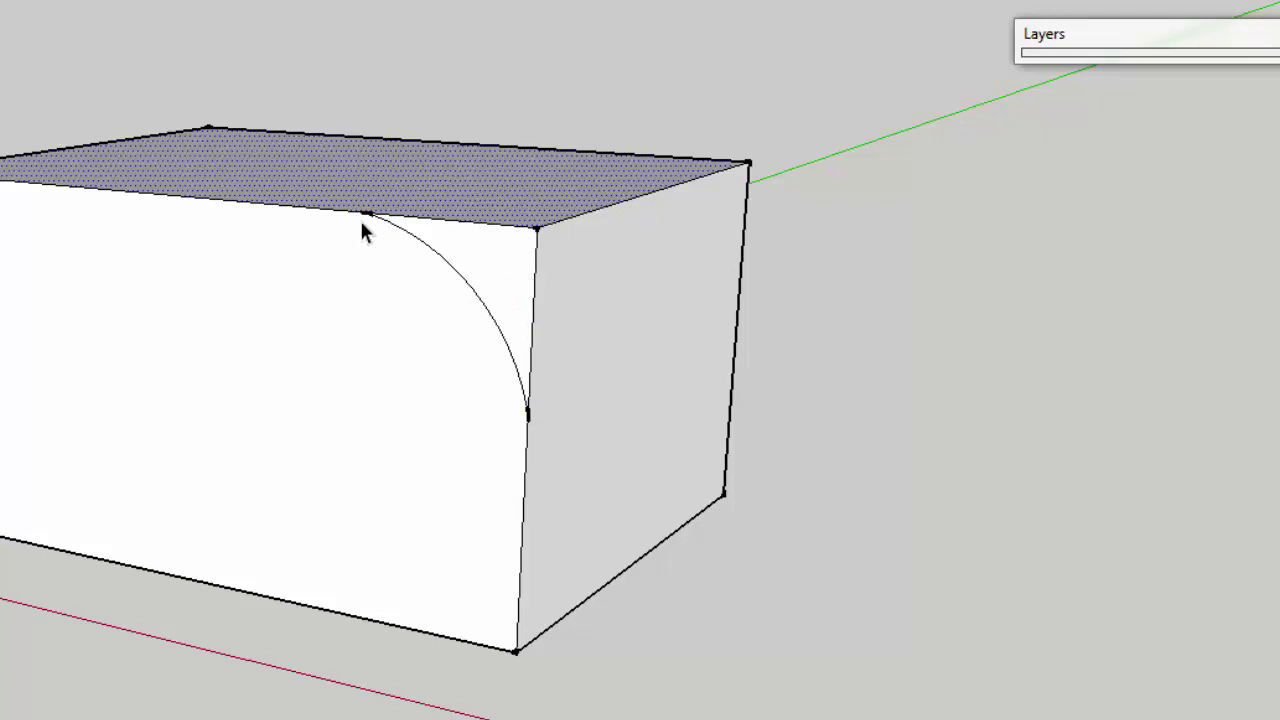
# Orbit around the box and select its top face as the sweep path.
pyautogui.click(508, 277)
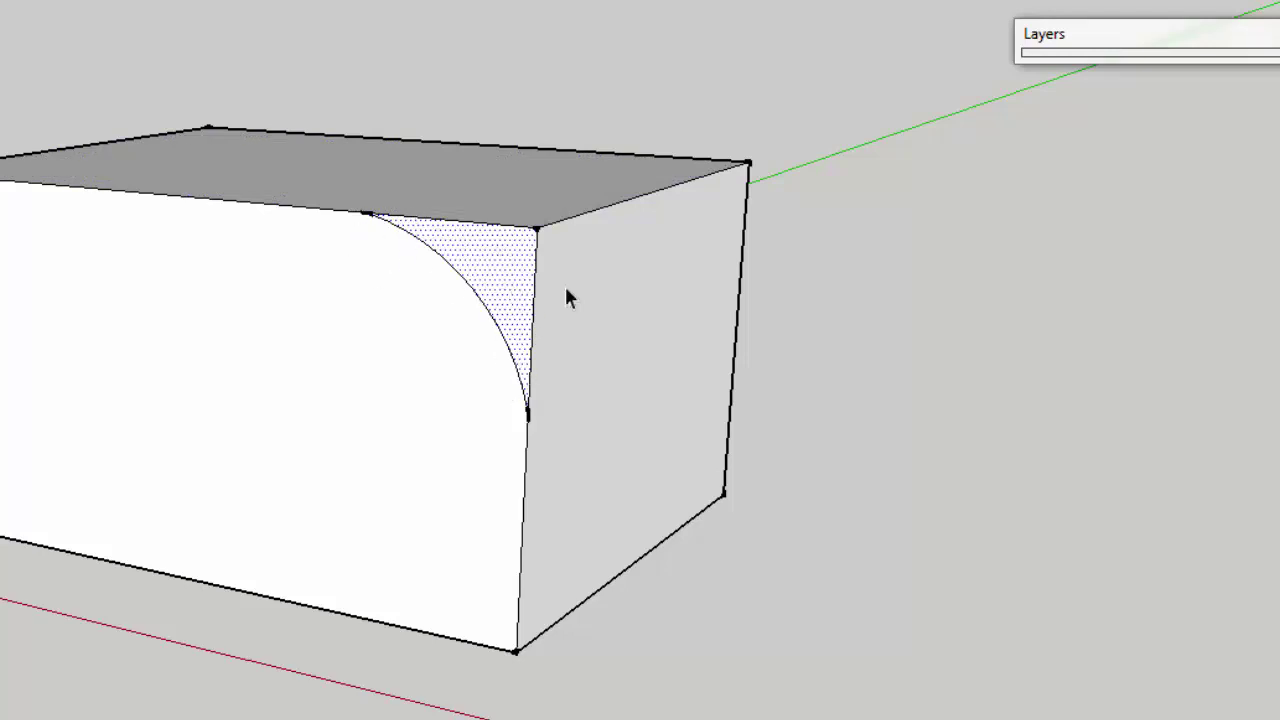
pyautogui.moveTo(244, 319); pyautogui.dragTo(36, 459, button='middle')
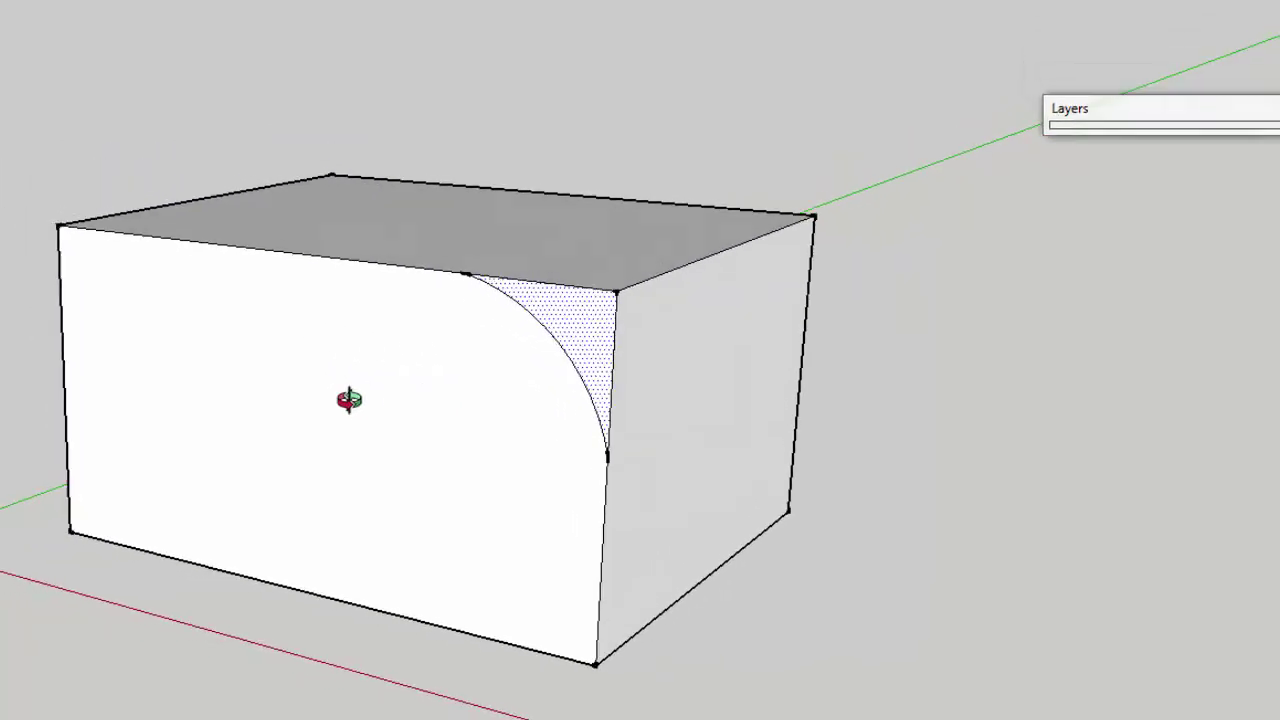
pyautogui.click(230, 470)
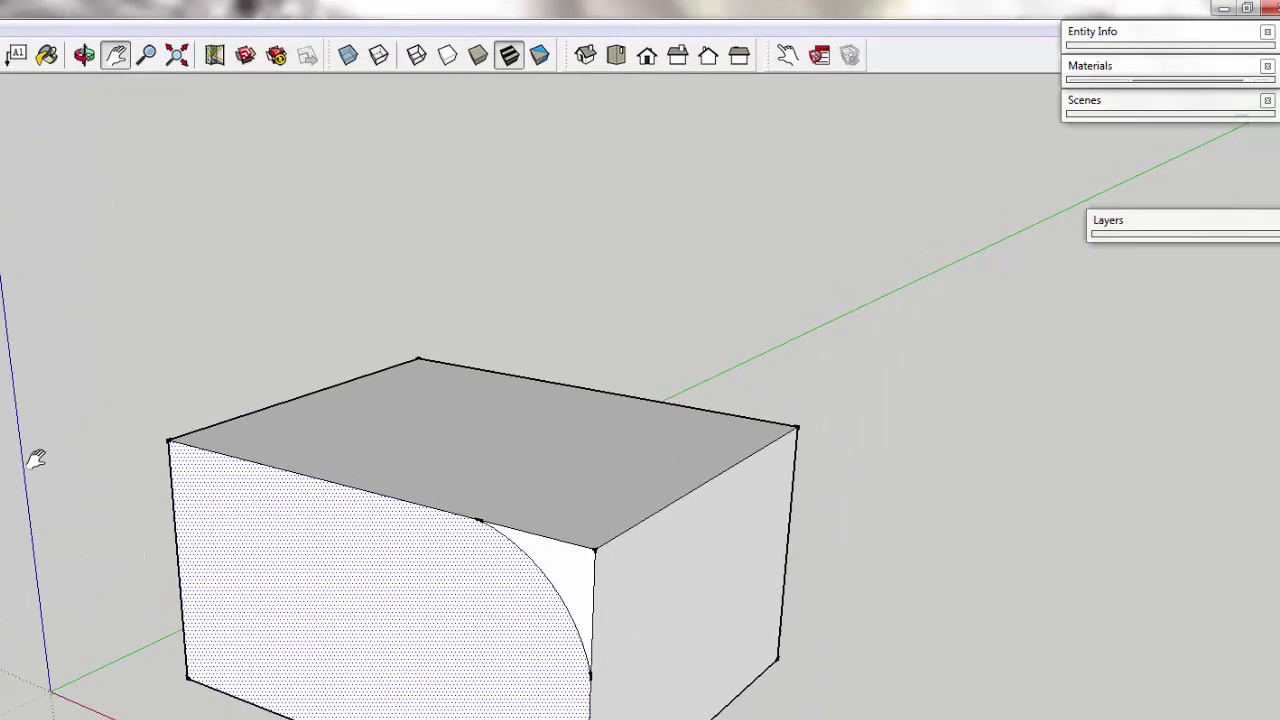
pyautogui.click(103, 367)
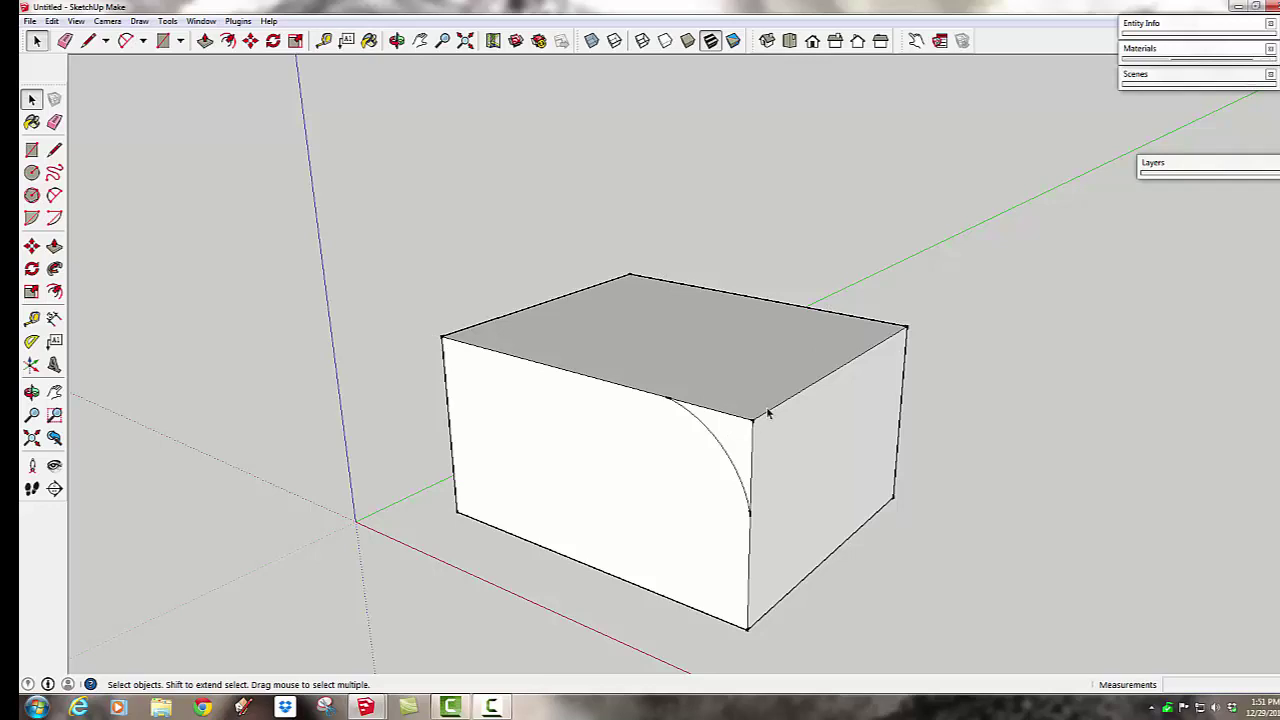
pyautogui.click(683, 357)
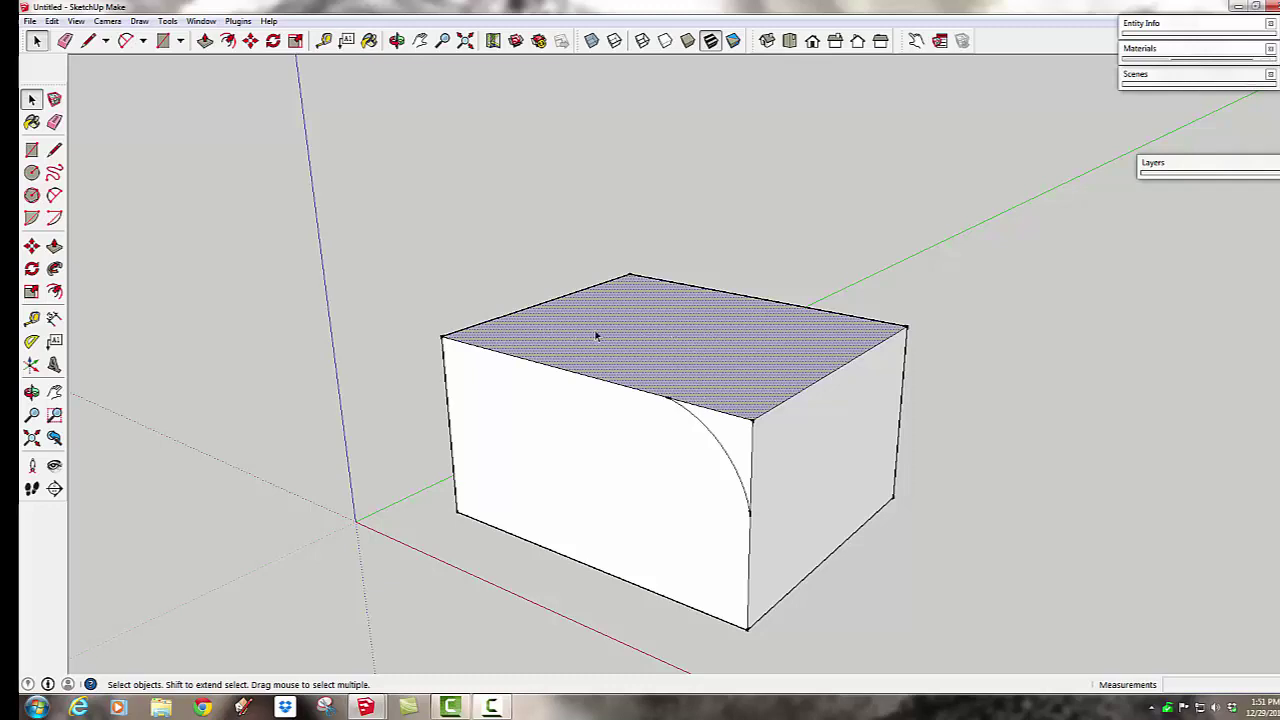
# Follow Me the curved corner profile around the box's top edges and inspect the rounded result.
pyautogui.click(55, 268)
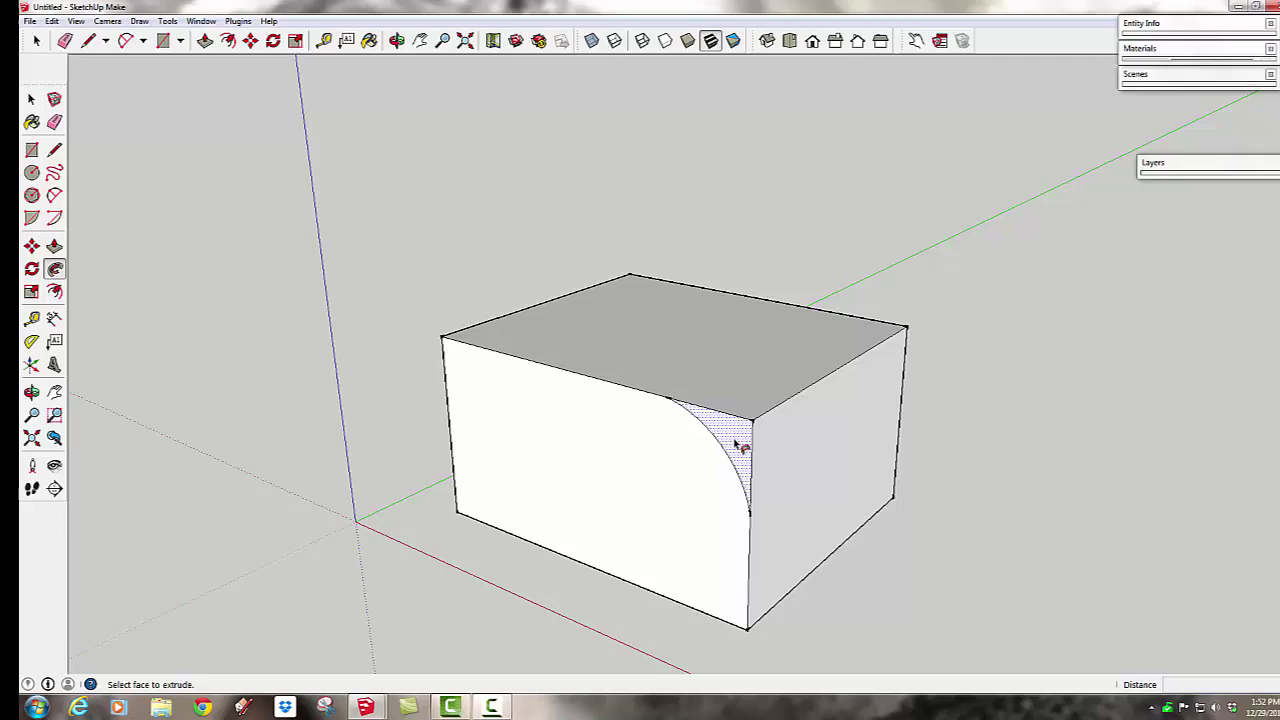
pyautogui.click(740, 447)
pyautogui.scroll(-2, 965, 370)
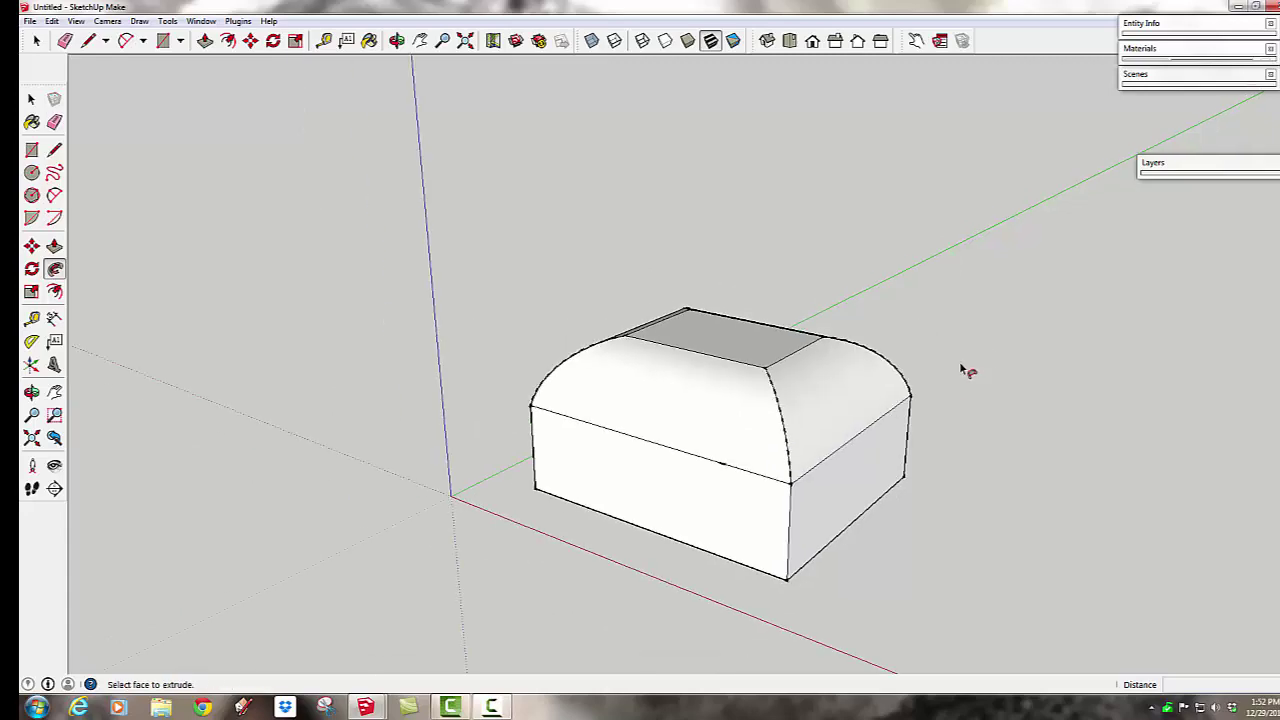
pyautogui.scroll(3, 940, 376)
pyautogui.moveTo(874, 380); pyautogui.dragTo(846, 574, button='middle')
pyautogui.press('p')
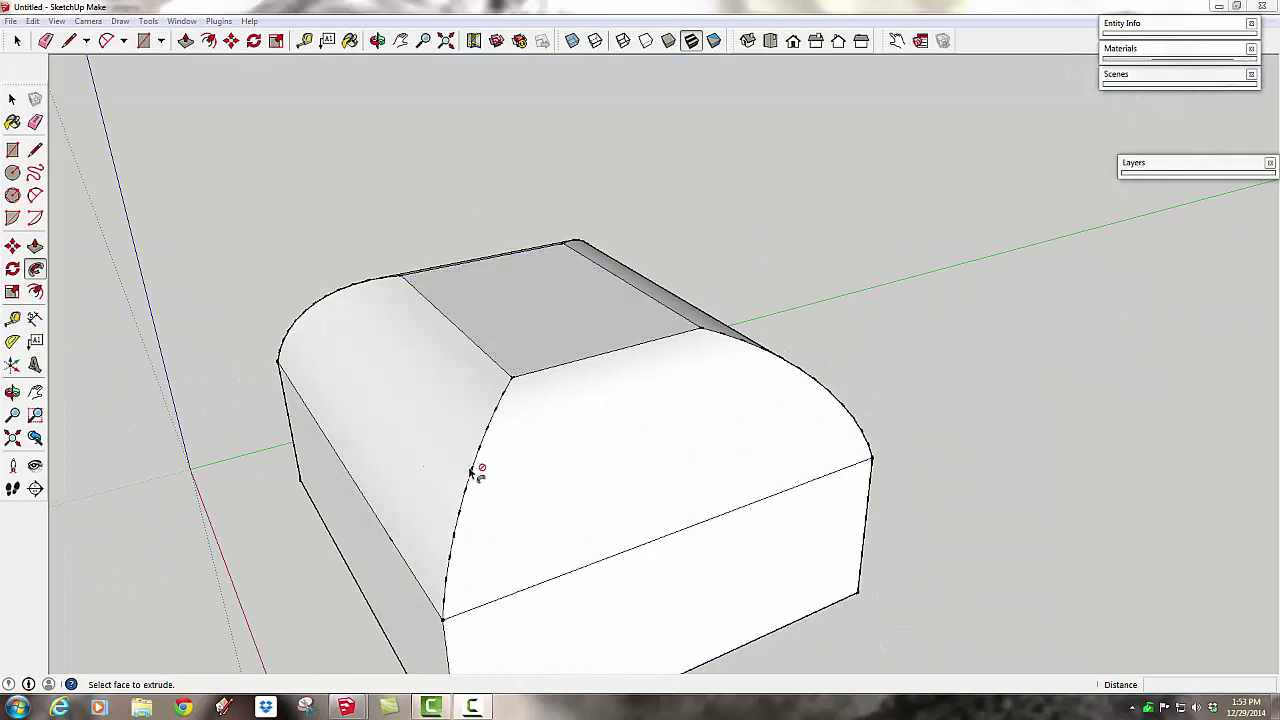
pyautogui.moveTo(596, 460); pyautogui.dragTo(557, 351, button='middle')
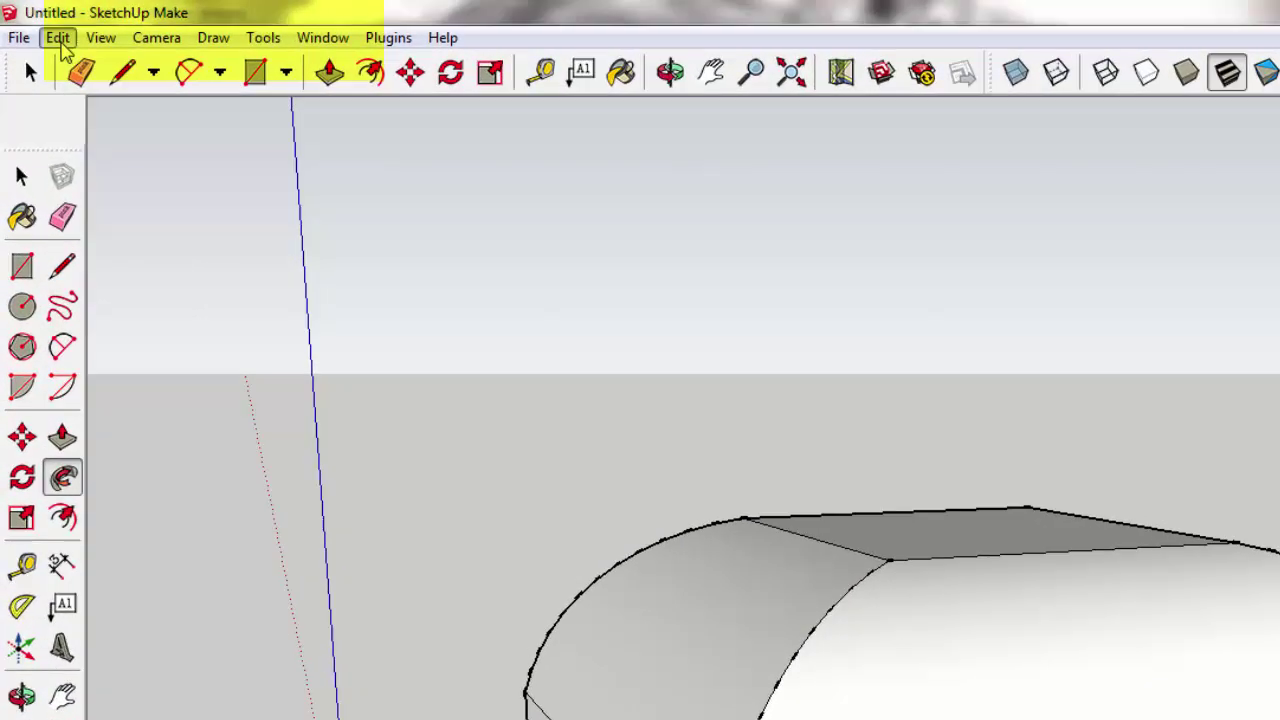
pyautogui.click(57, 37)
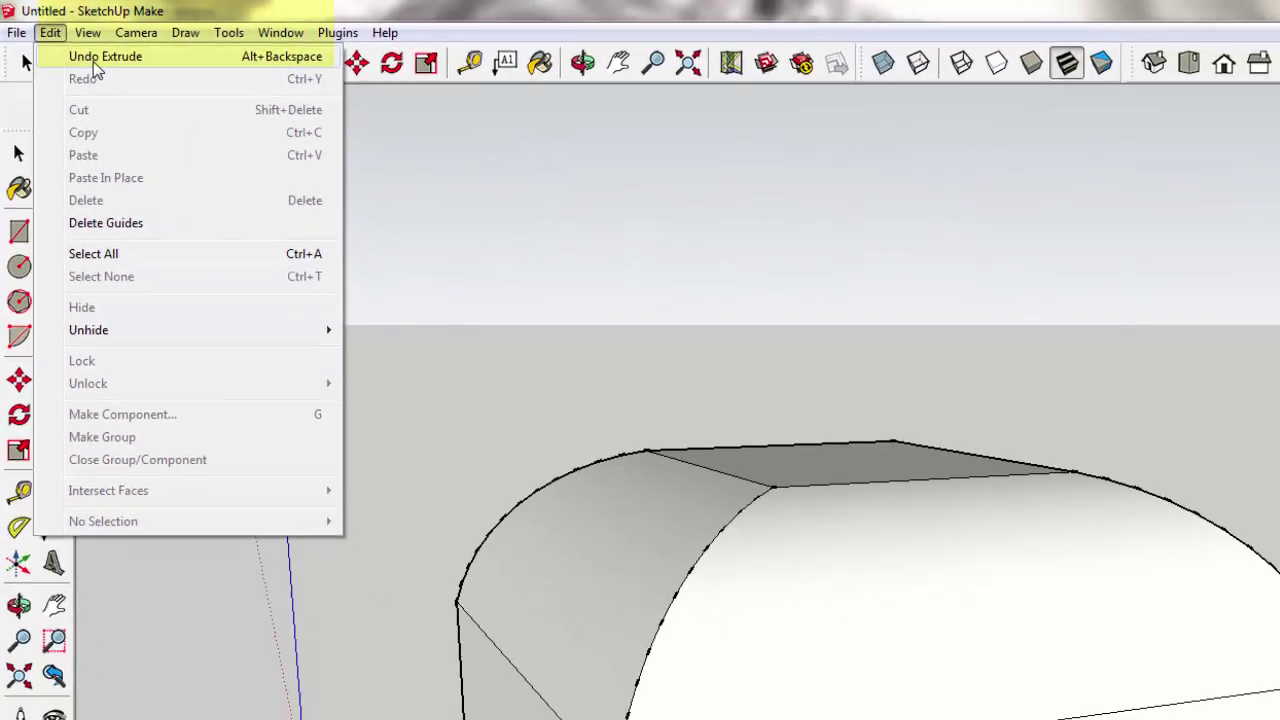
# Undo the rounded extrusion and erase the quarter arc, leaving a plain square-edged box.
pyautogui.click(120, 66)
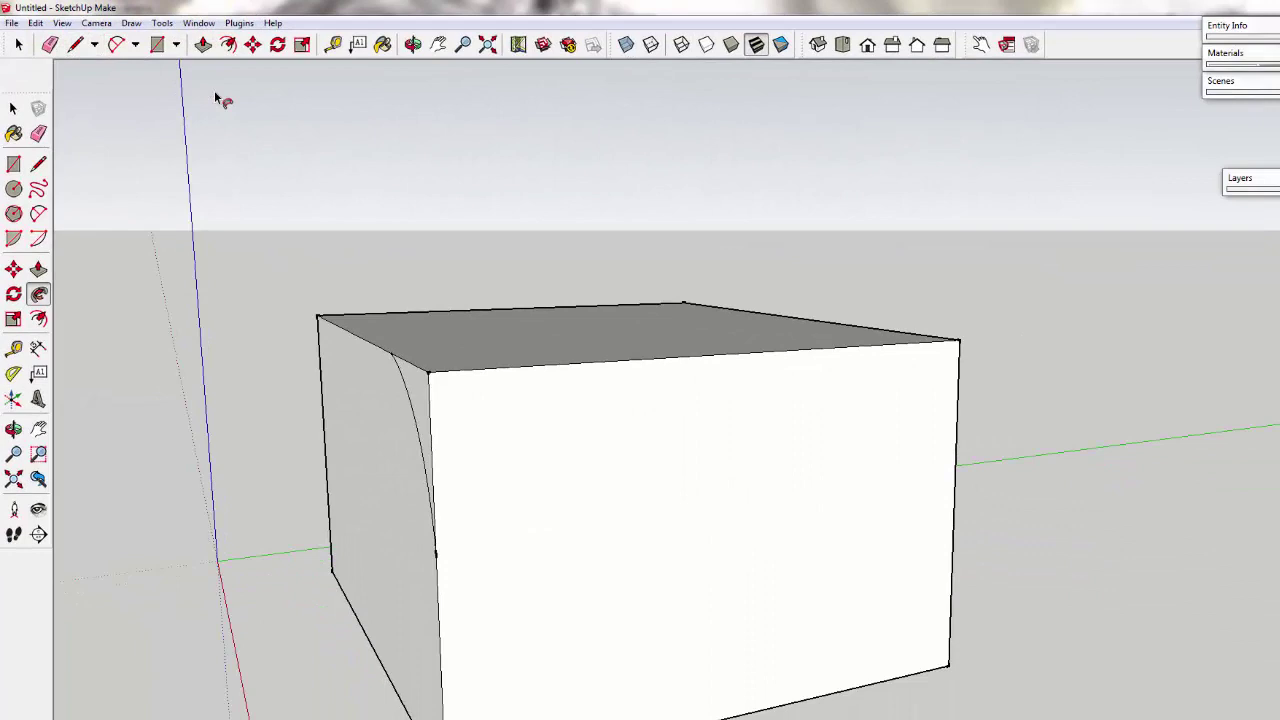
pyautogui.moveTo(389, 371); pyautogui.dragTo(491, 391, button='middle')
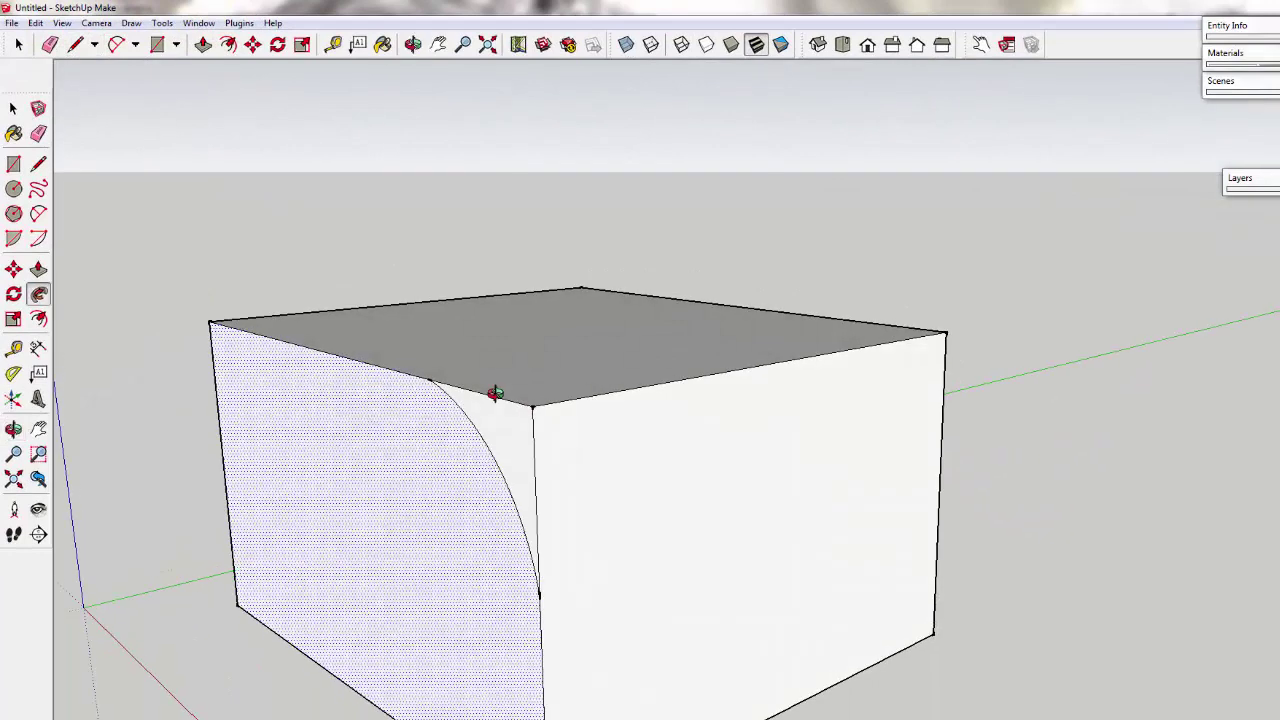
pyautogui.press('e')
pyautogui.click(494, 437)
pyautogui.scroll(-2, 514, 433)
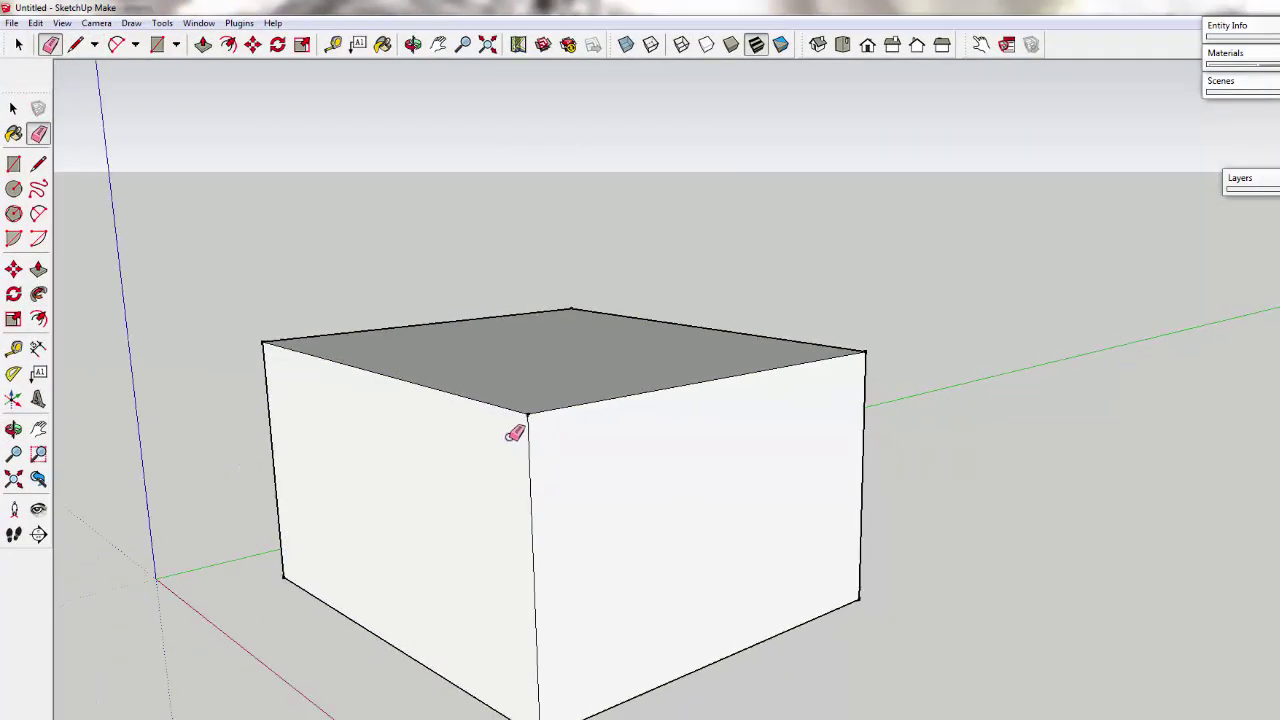
pyautogui.moveTo(443, 429); pyautogui.dragTo(743, 340, button='middle')
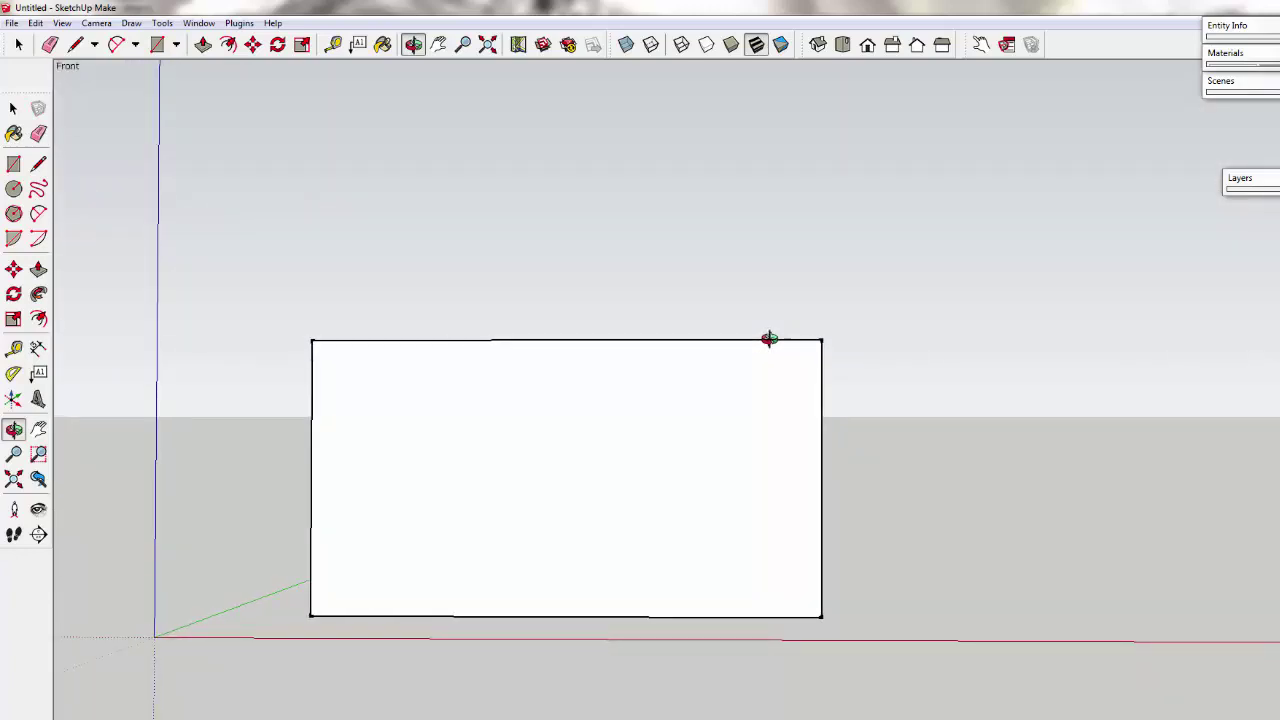
pyautogui.moveTo(769, 339)
pyautogui.mouseDown()
pyautogui.moveTo(591, 429)
pyautogui.moveTo(711, 380)
pyautogui.moveTo(766, 374)
pyautogui.moveTo(767, 358)
pyautogui.mouseUp()
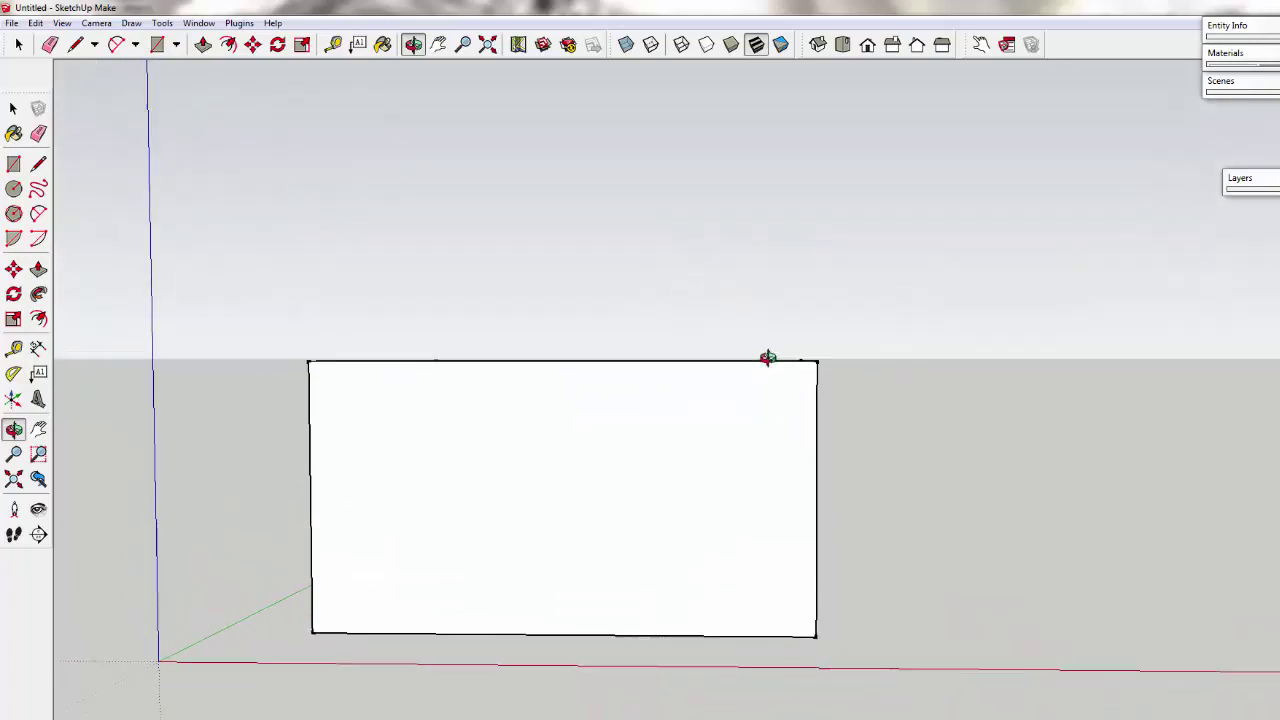
pyautogui.press('e')
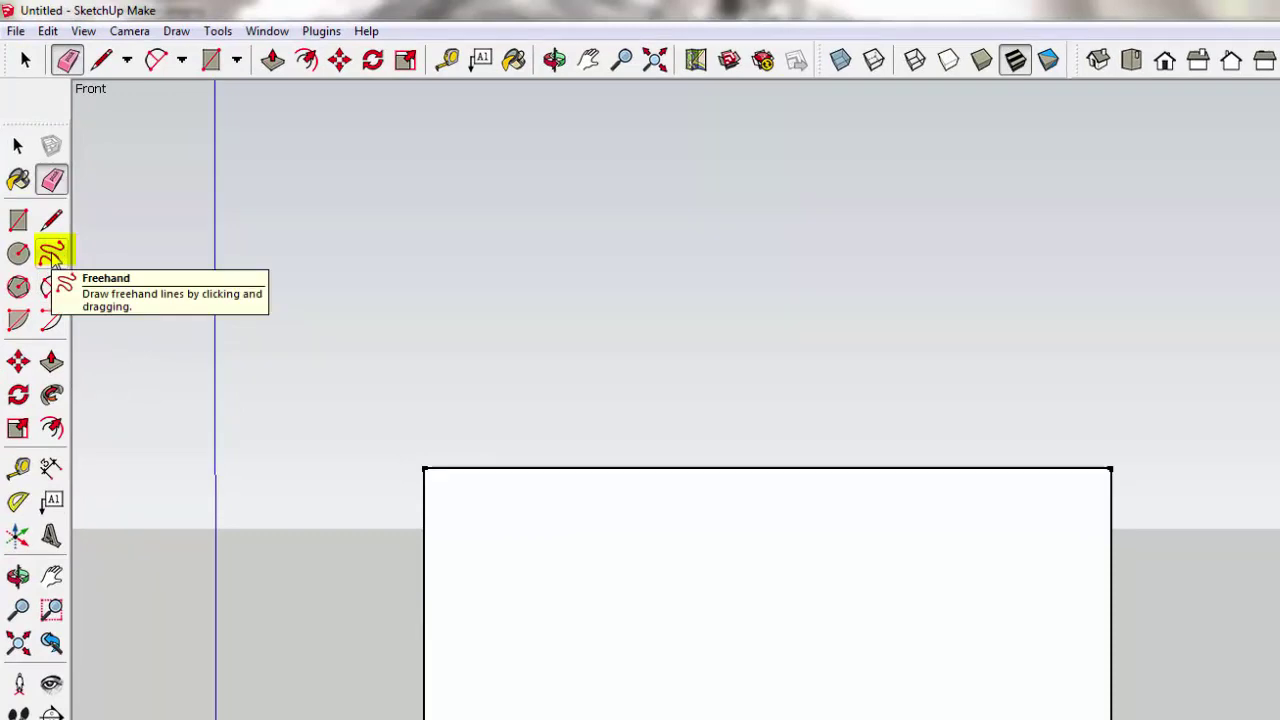
# Draw a closed freehand squiggle profile from the box's top-right corner and orbit to check it.
pyautogui.click(52, 255)
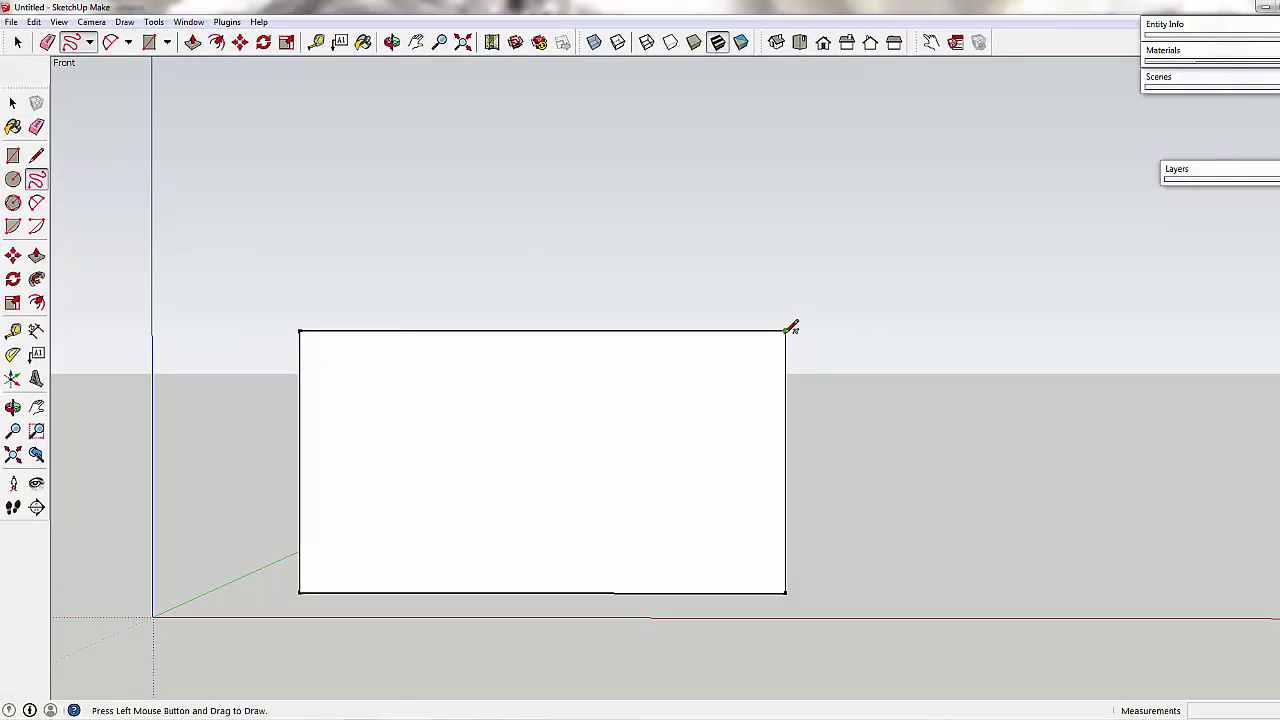
pyautogui.moveTo(786, 331)
pyautogui.mouseDown()
pyautogui.moveTo(849, 304)
pyautogui.moveTo(905, 317)
pyautogui.moveTo(906, 349)
pyautogui.moveTo(786, 462)
pyautogui.mouseUp()
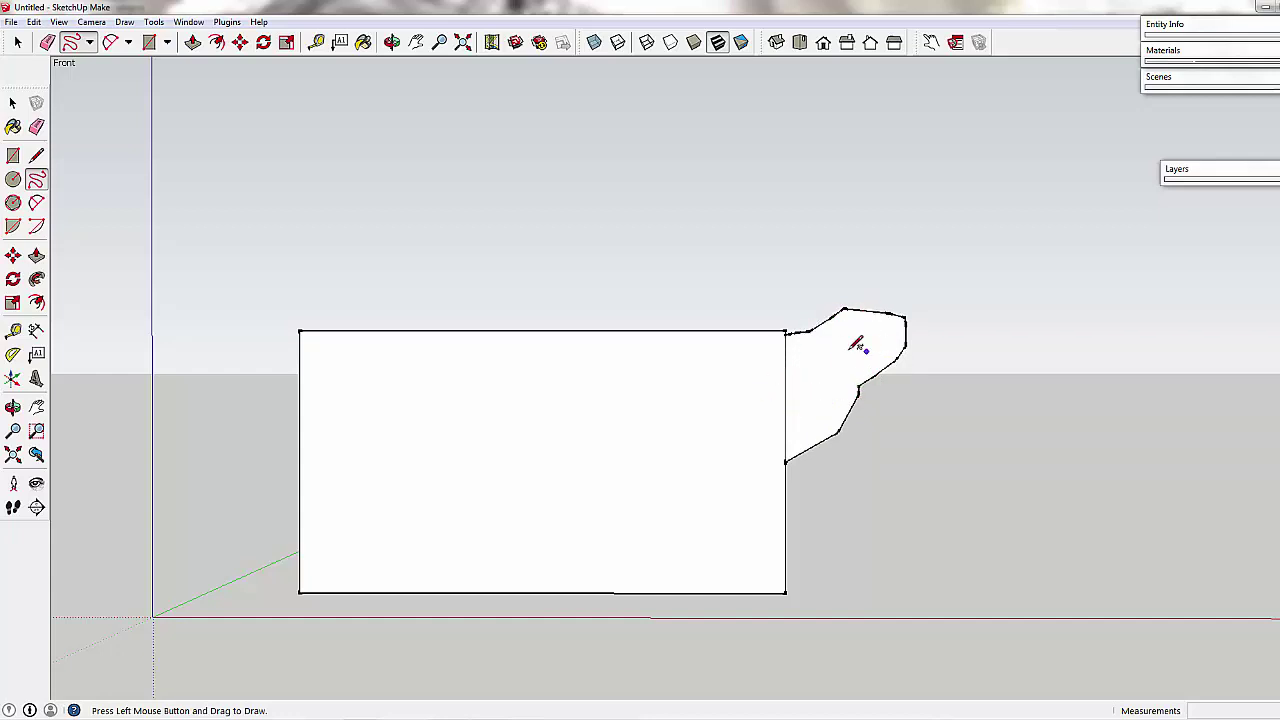
pyautogui.press('space')
pyautogui.click(843, 349)
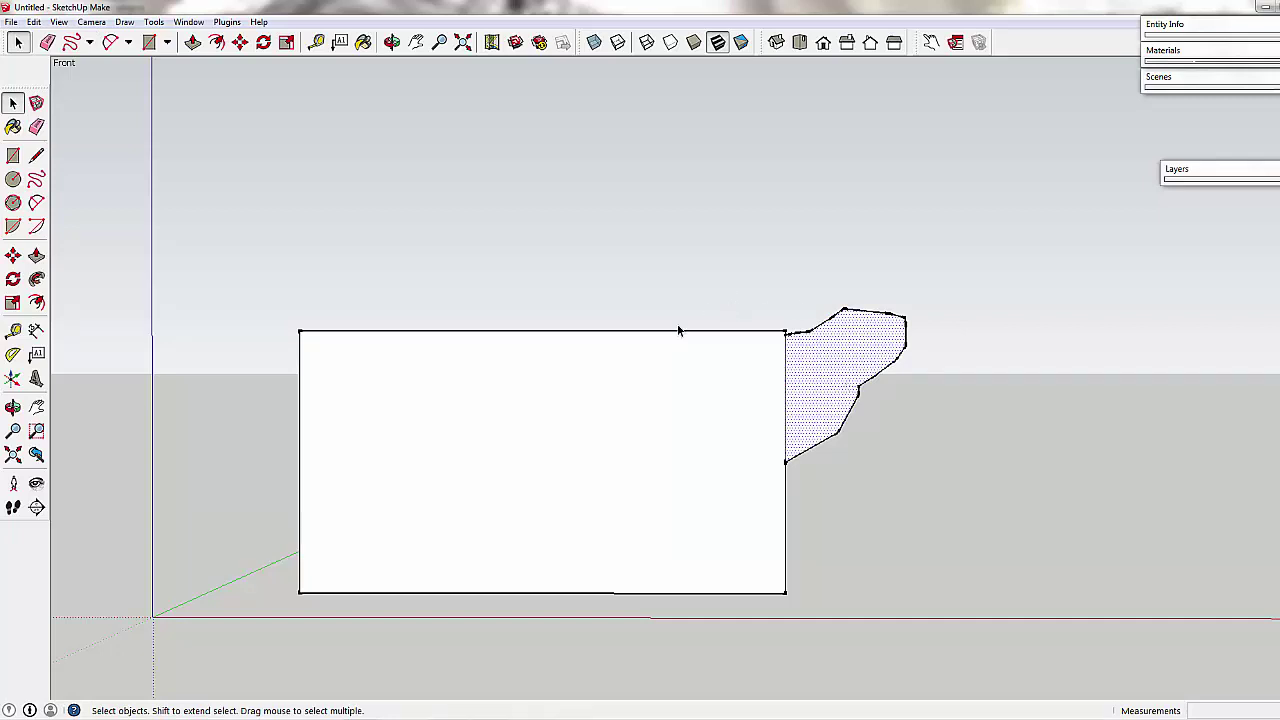
pyautogui.moveTo(690, 352); pyautogui.dragTo(604, 618, button='middle')
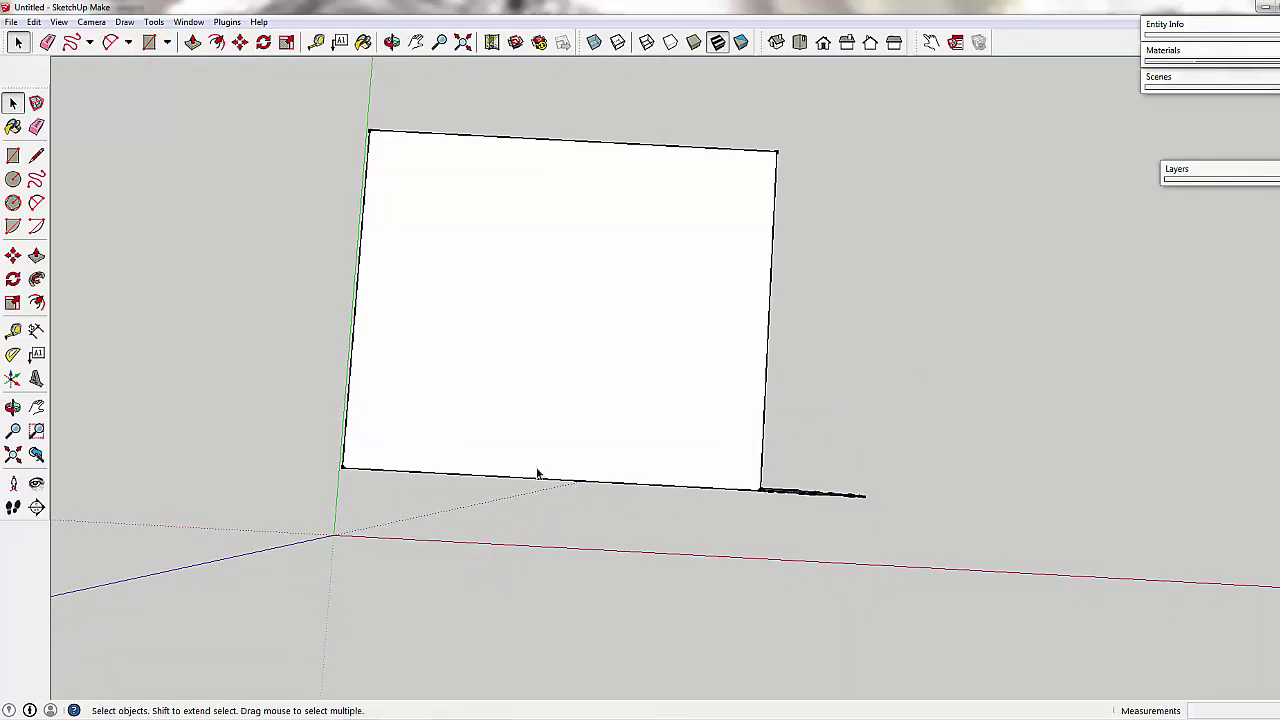
pyautogui.moveTo(749, 579); pyautogui.dragTo(424, 352, button='middle')
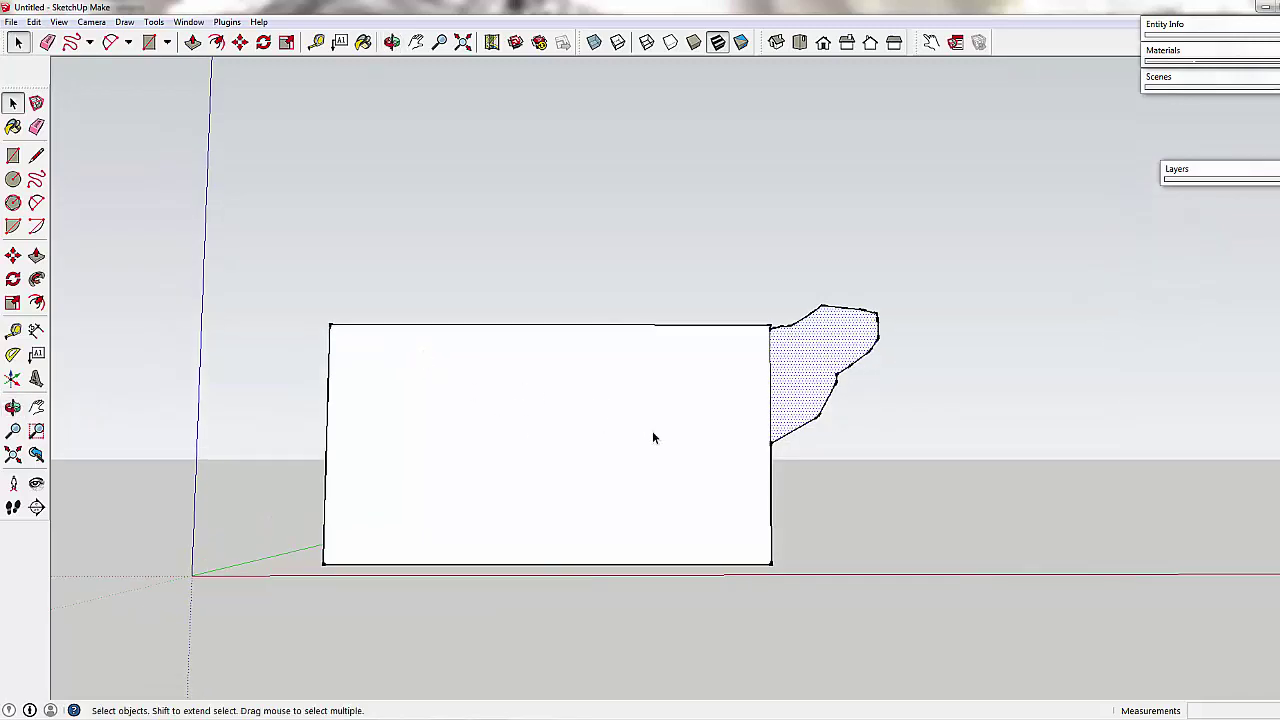
pyautogui.moveTo(652, 437); pyautogui.dragTo(445, 360, button='middle')
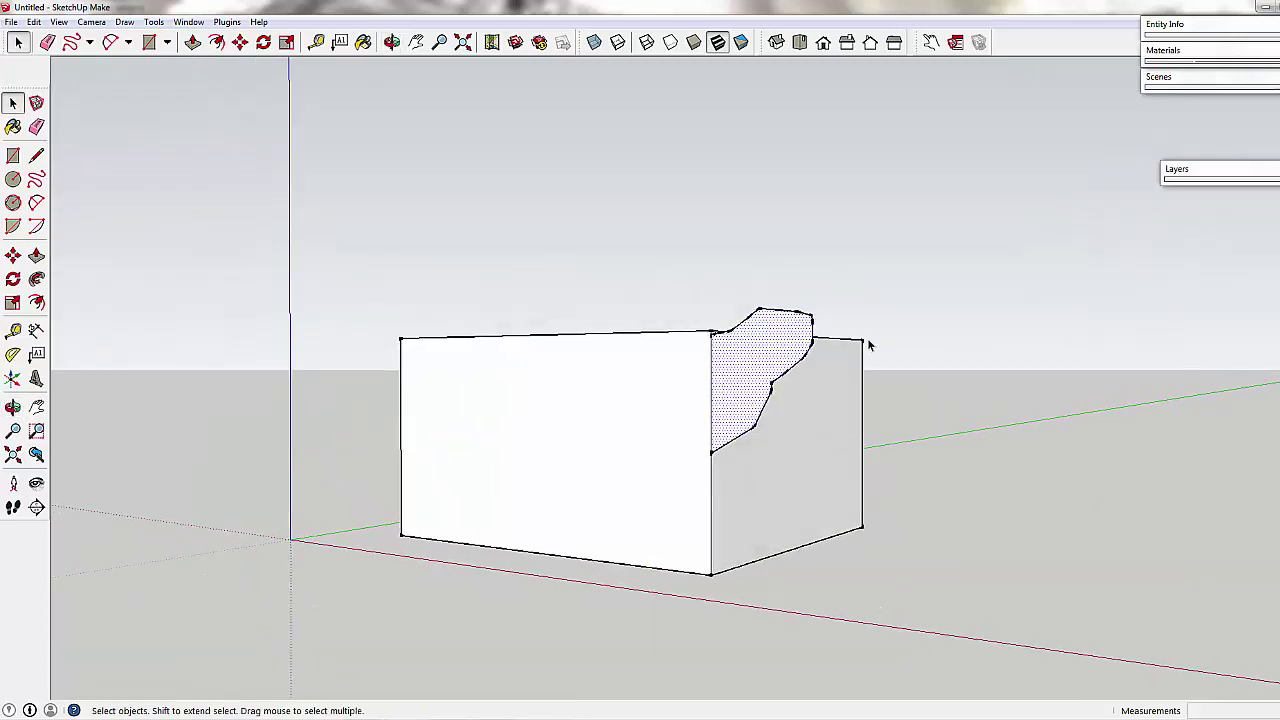
pyautogui.moveTo(544, 381); pyautogui.dragTo(678, 302, button='middle')
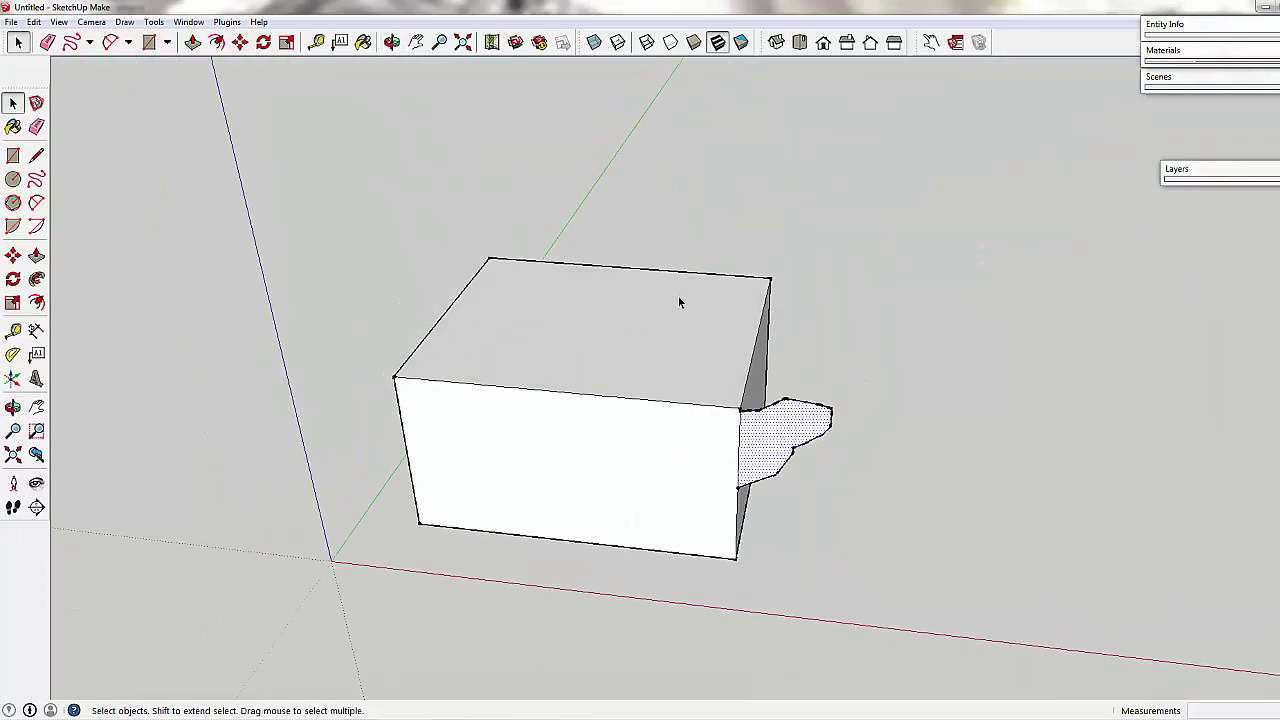
# Select the top face and Follow Me the squiggle profile around it into a wide moulded crown.
pyautogui.click(581, 342)
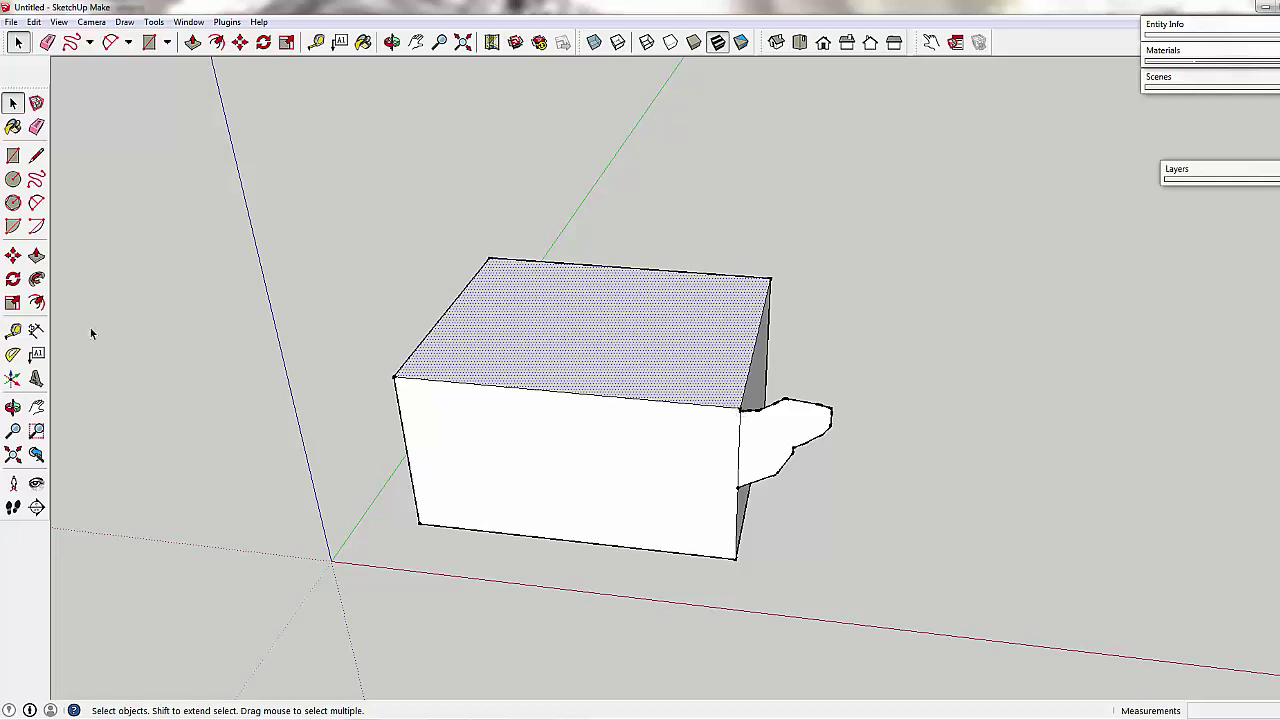
pyautogui.click(36, 281)
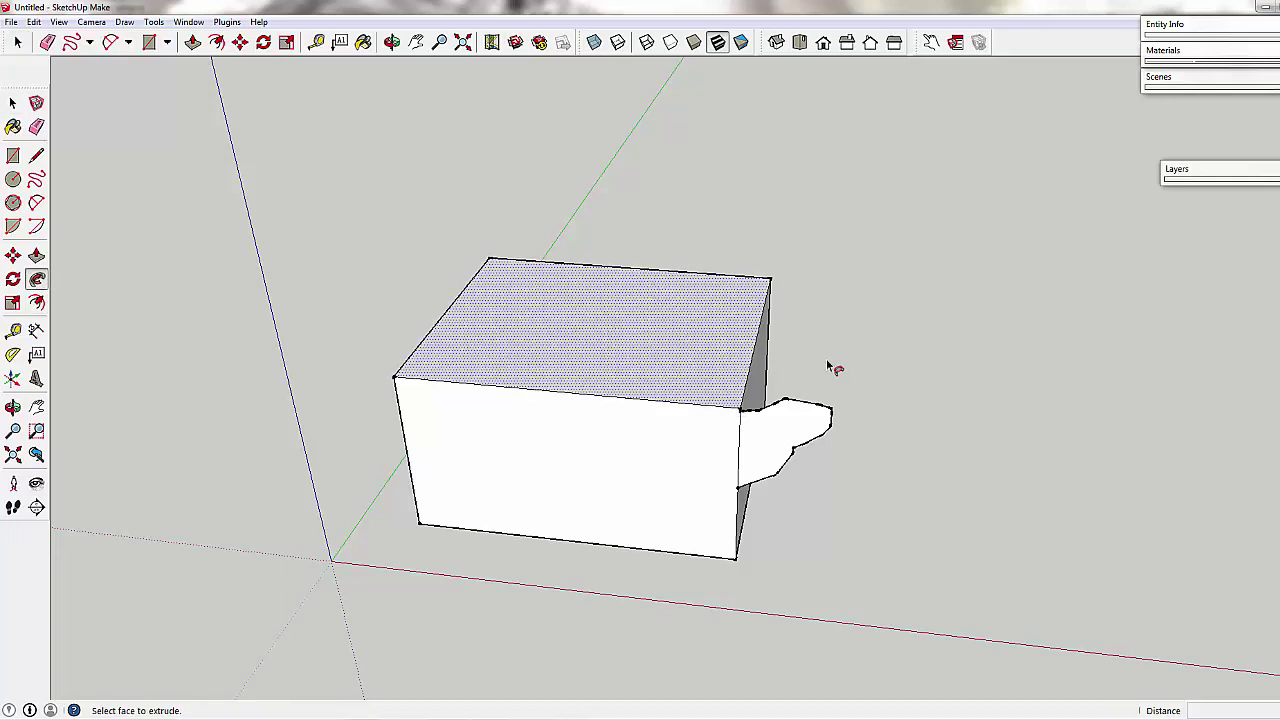
pyautogui.click(771, 447)
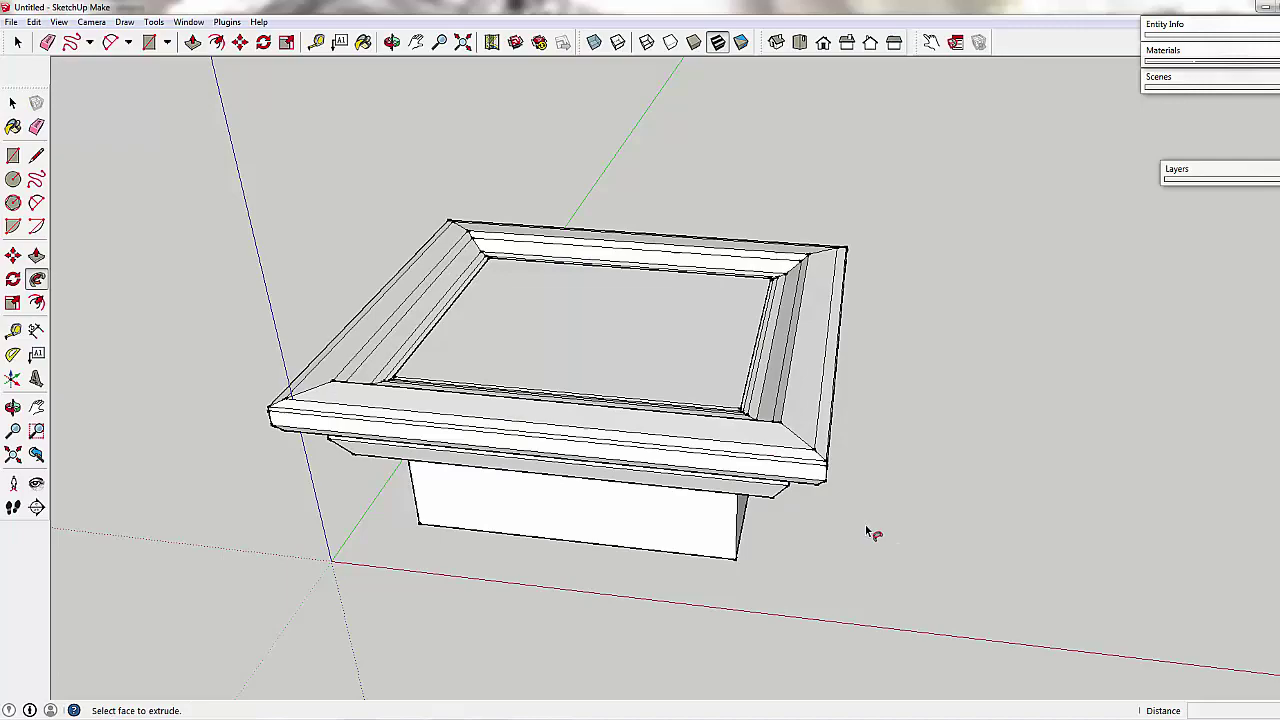
pyautogui.moveTo(871, 531); pyautogui.dragTo(888, 556, button='middle')
# Offset the inner top face inward into a narrow inner rectangle.
pyautogui.press('p')
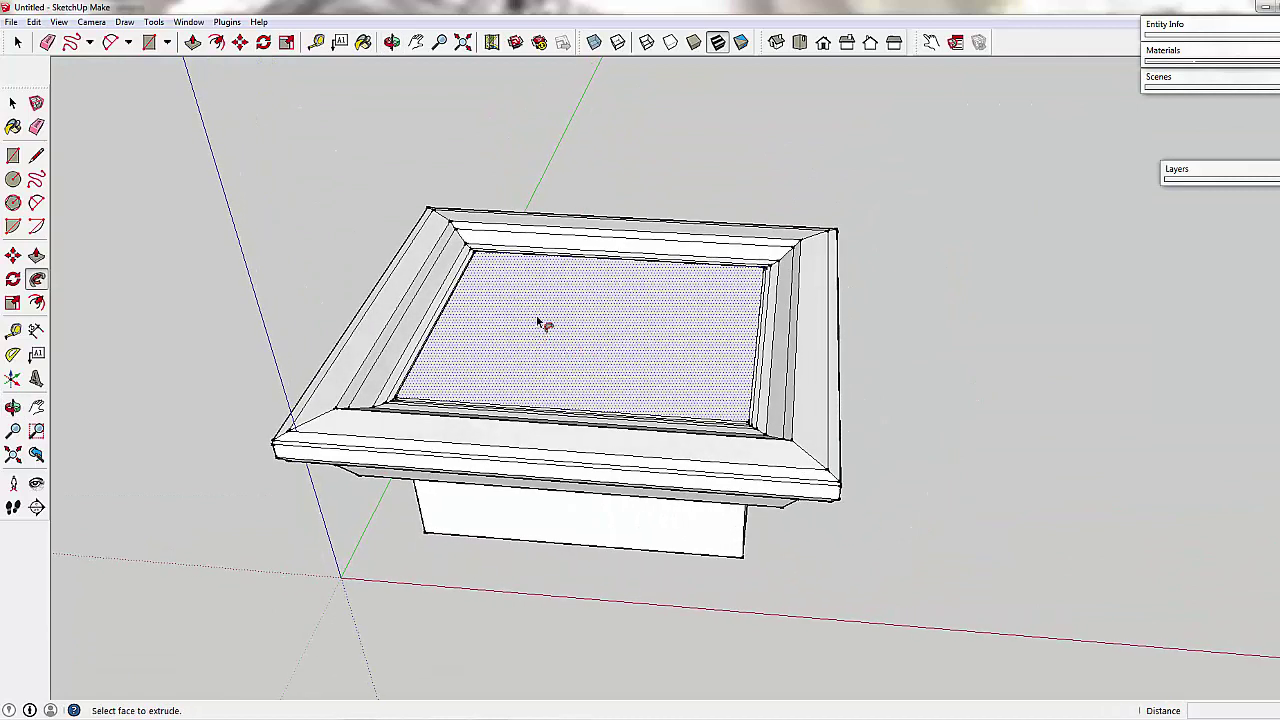
pyautogui.click(36, 302)
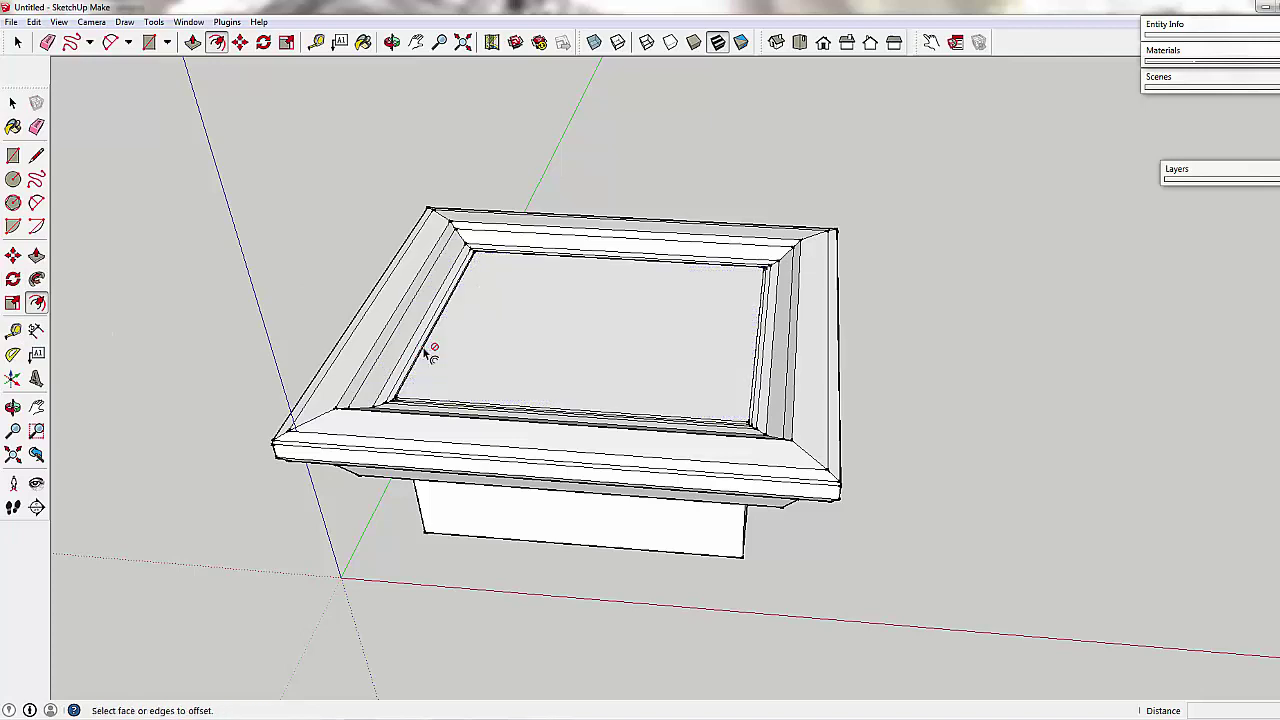
pyautogui.click(558, 349)
pyautogui.click(420, 386)
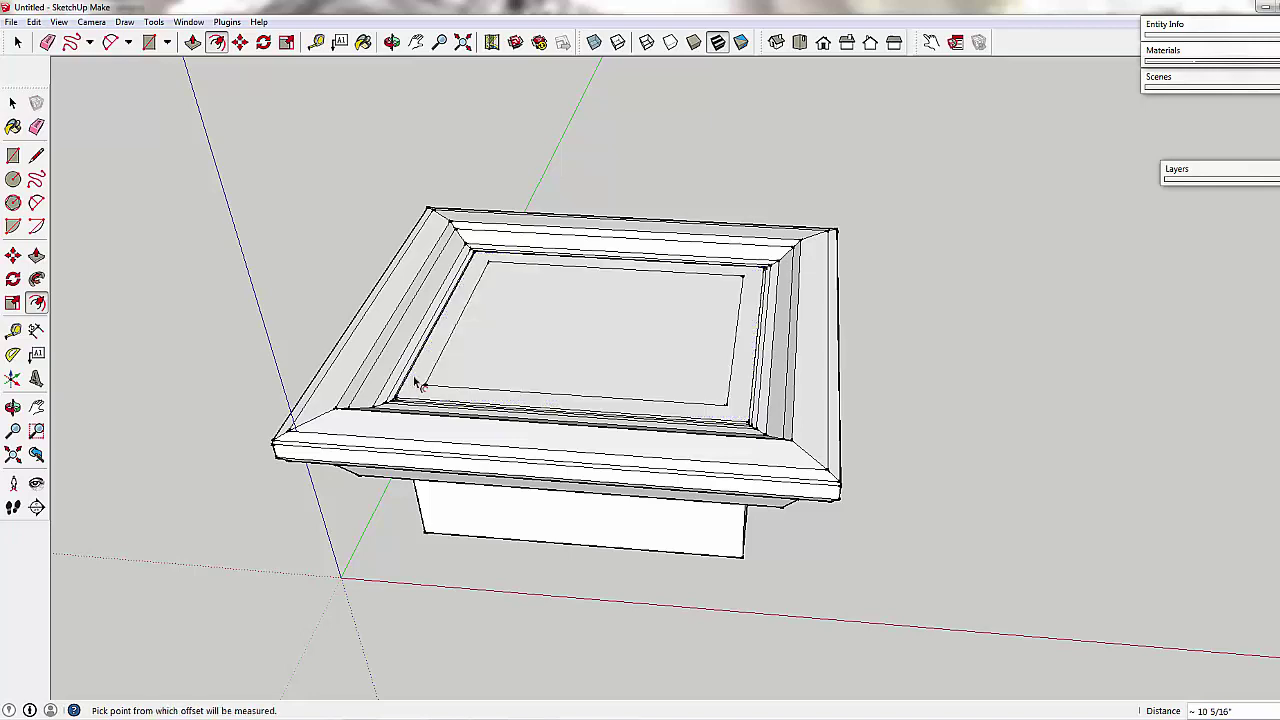
# Push the new inner face down into the box to hollow out the planter interior.
pyautogui.press('space')
pyautogui.click(667, 322)
pyautogui.press('p')
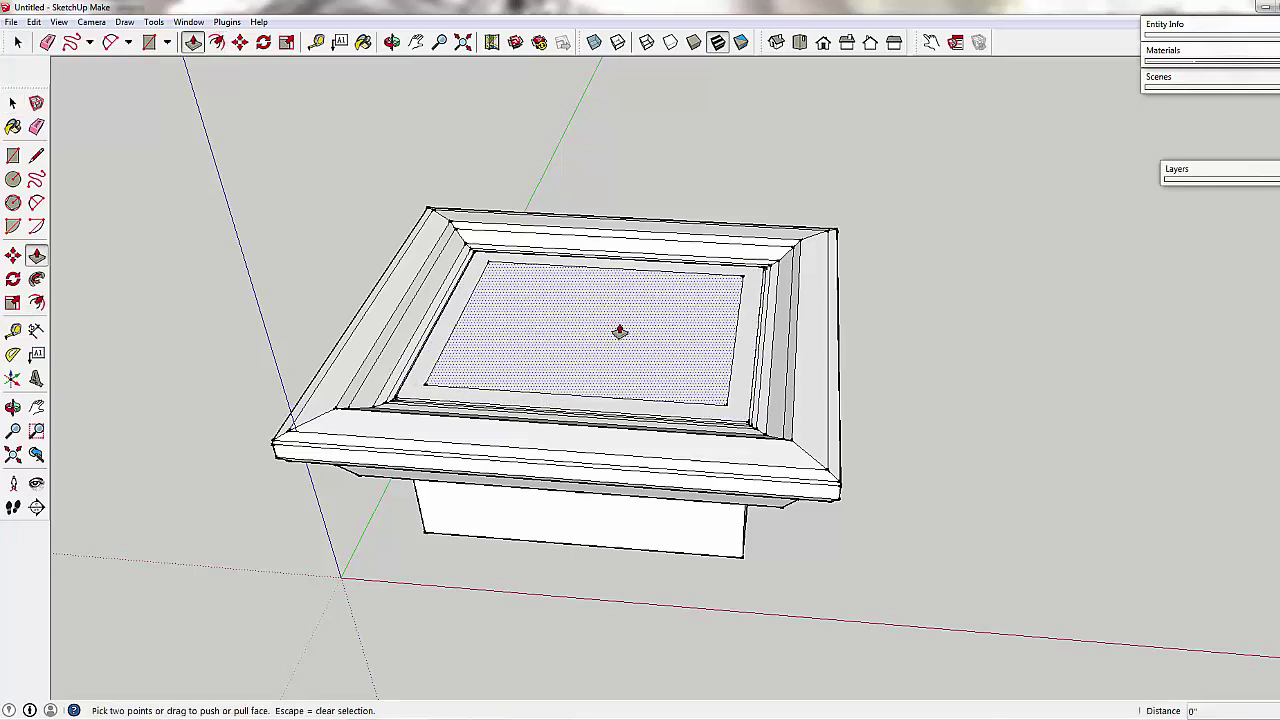
pyautogui.click(624, 336)
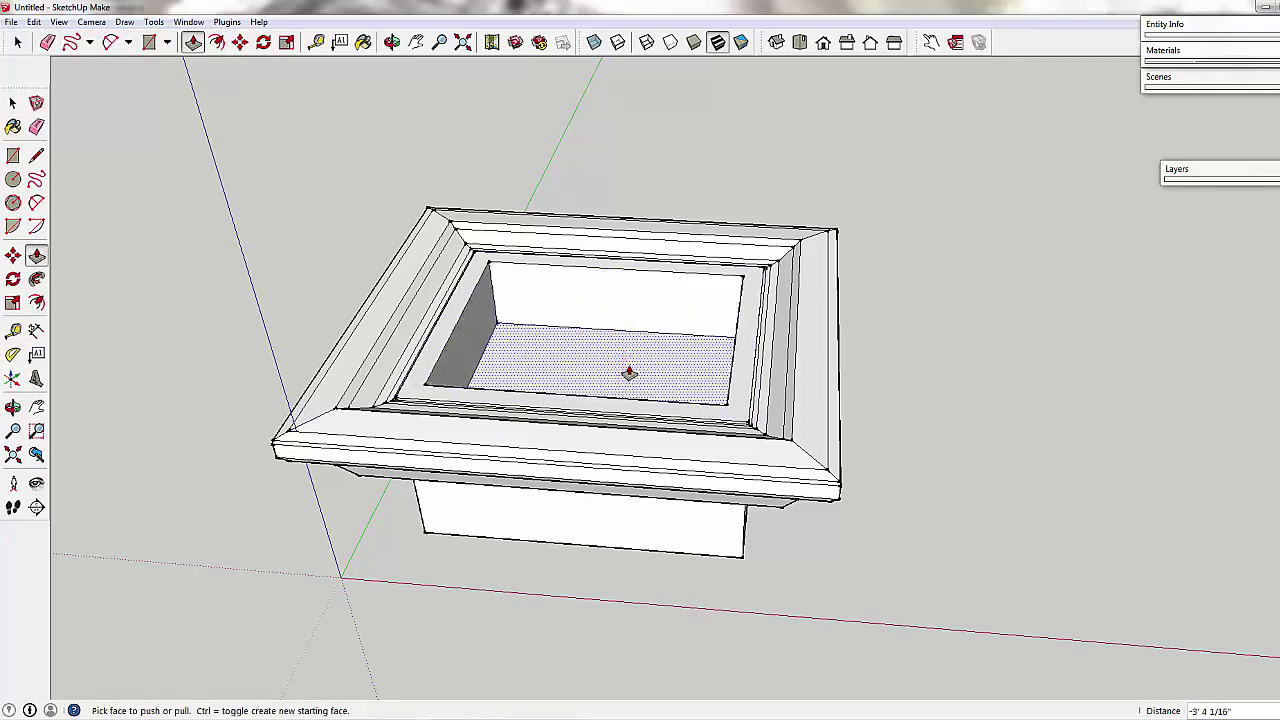
pyautogui.click(646, 371)
pyautogui.moveTo(957, 451); pyautogui.dragTo(814, 371, button='middle')
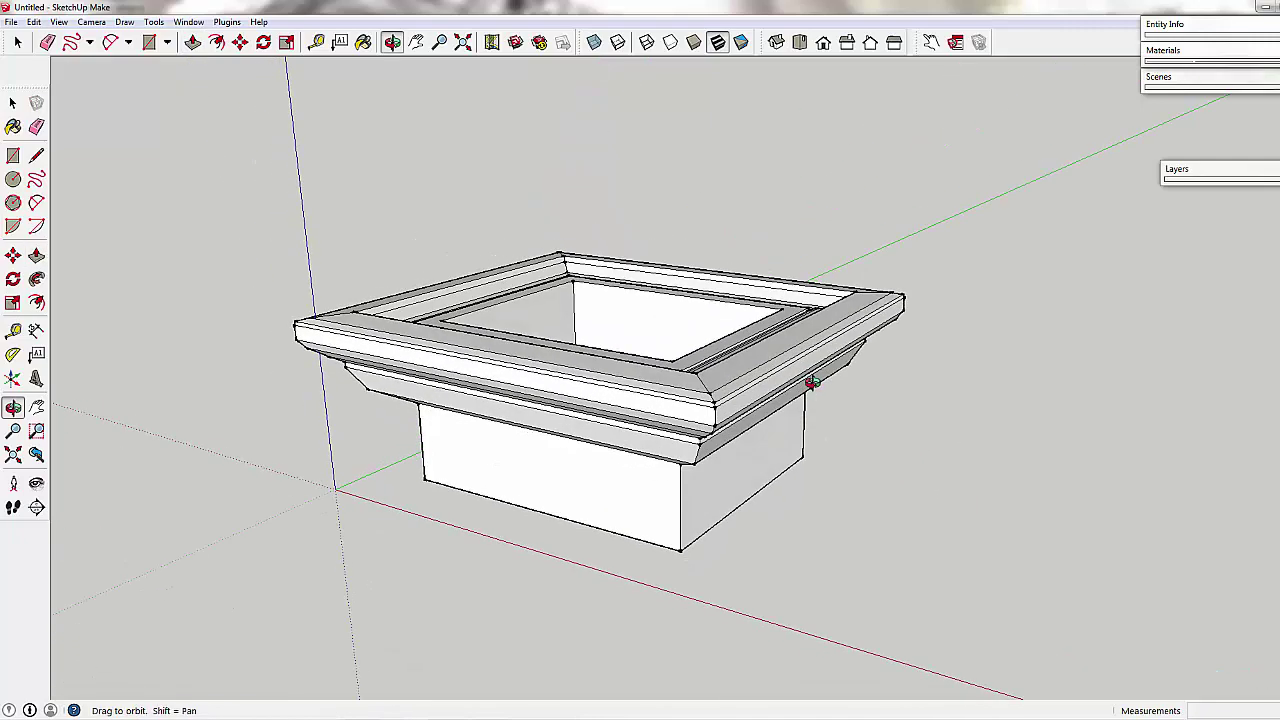
pyautogui.press('space')
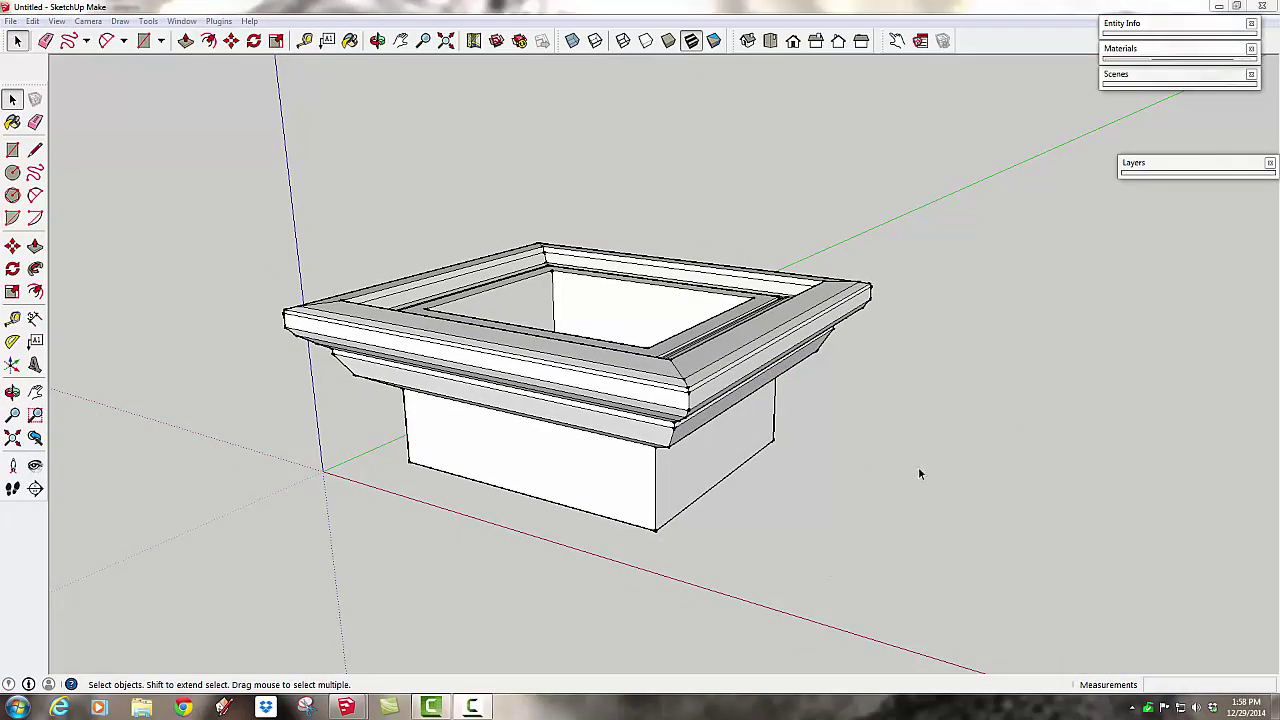
# Erase the front-right moulding edges, including one near the moulding's bottom, to expose the hollow.
pyautogui.moveTo(918, 468); pyautogui.dragTo(889, 468, button='middle')
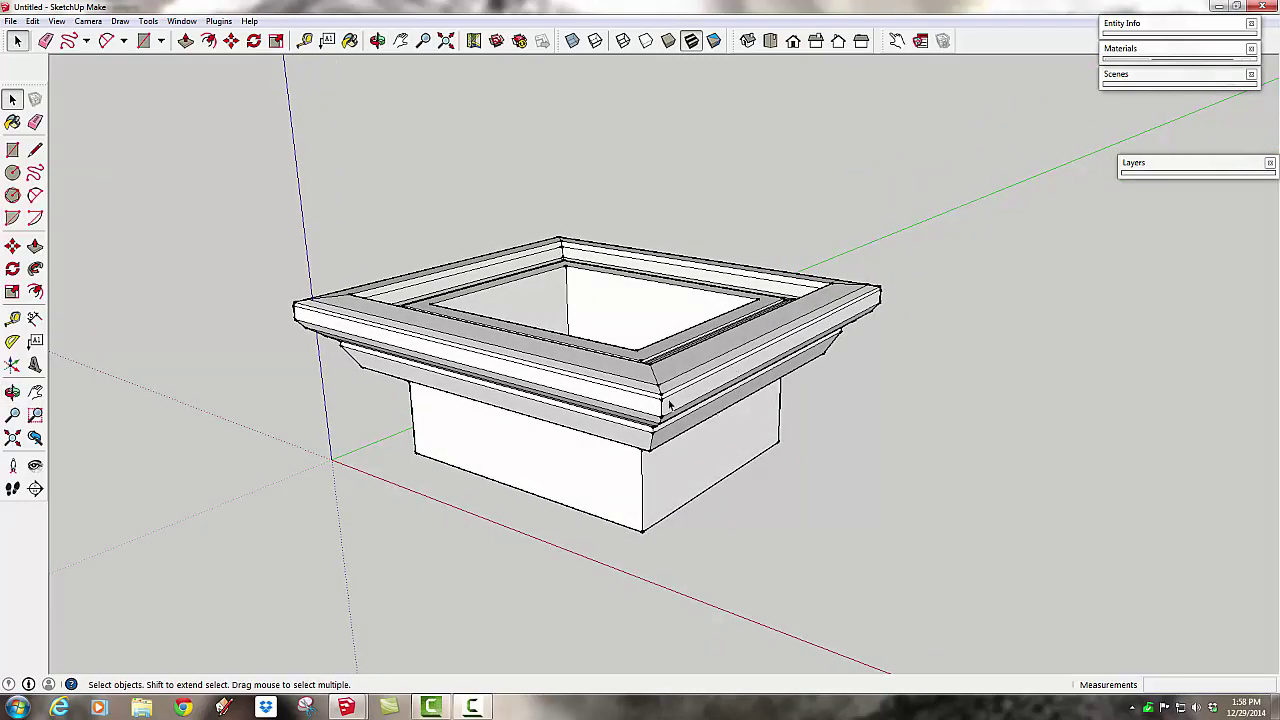
pyautogui.moveTo(670, 403)
pyautogui.mouseDown(button='middle')
pyautogui.moveTo(743, 384)
pyautogui.moveTo(670, 408)
pyautogui.mouseUp(button='middle')
pyautogui.press('e')
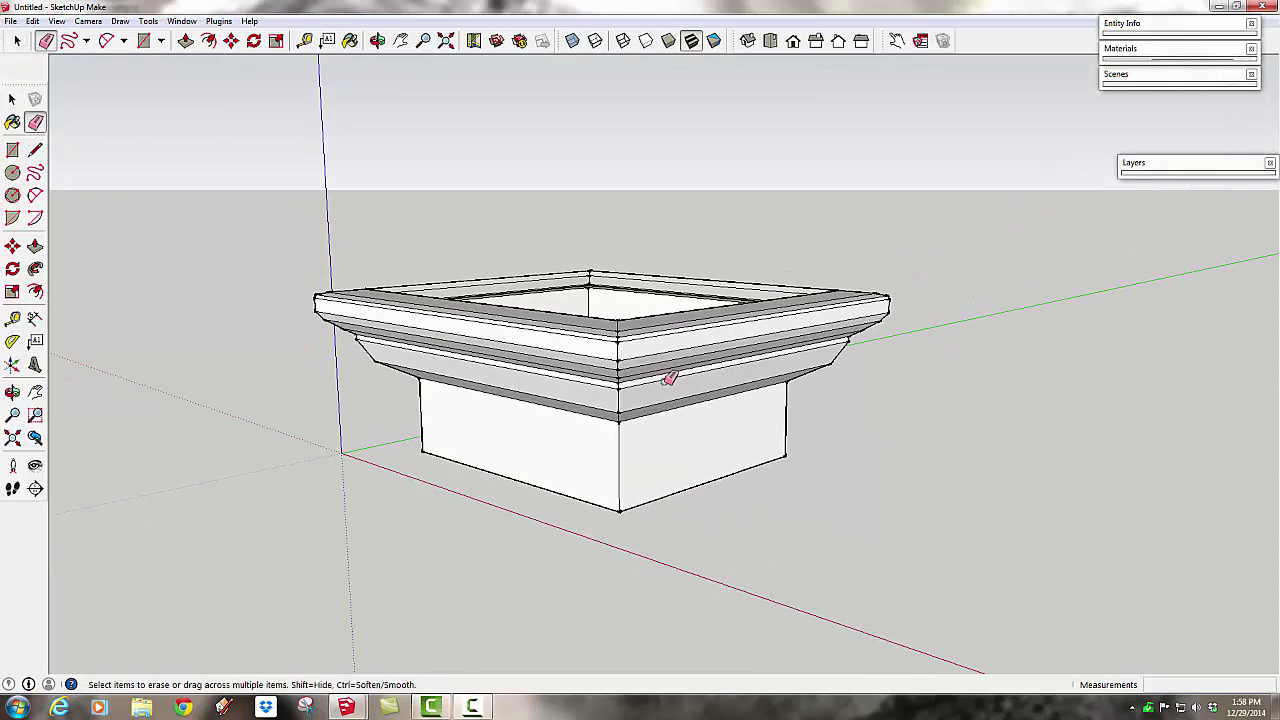
pyautogui.moveTo(668, 378); pyautogui.dragTo(686, 331)
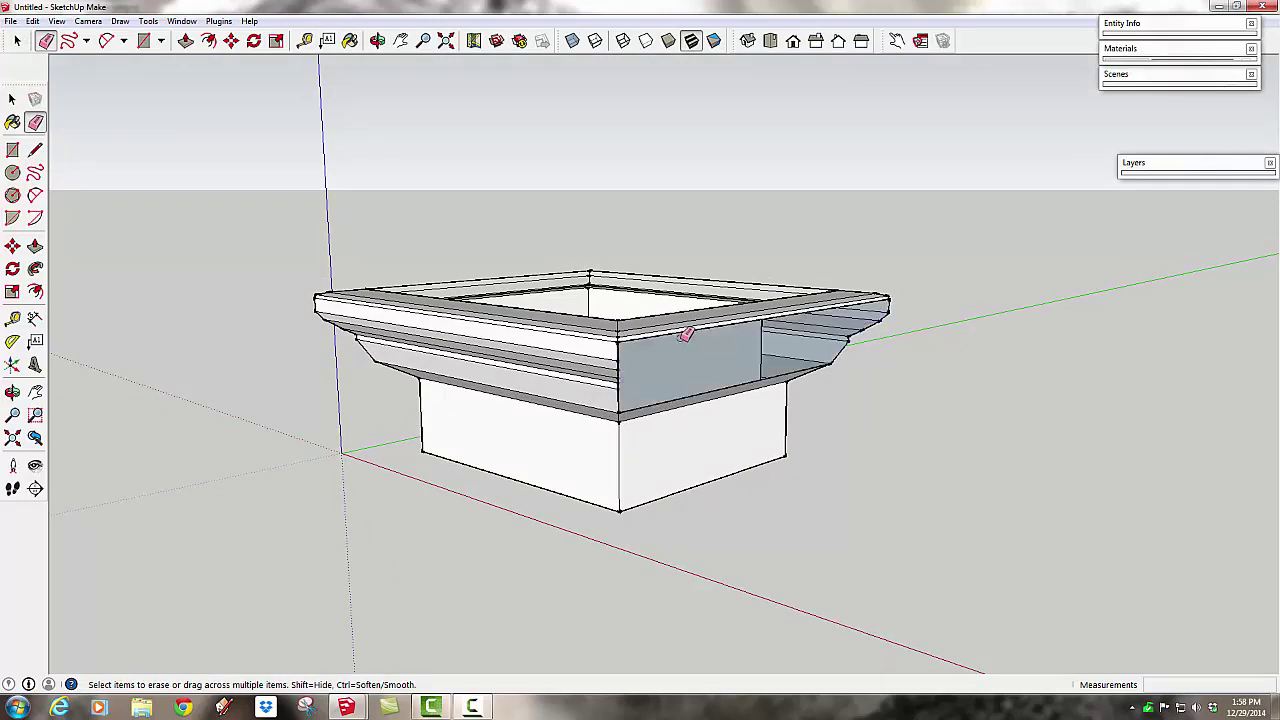
pyautogui.click(766, 369)
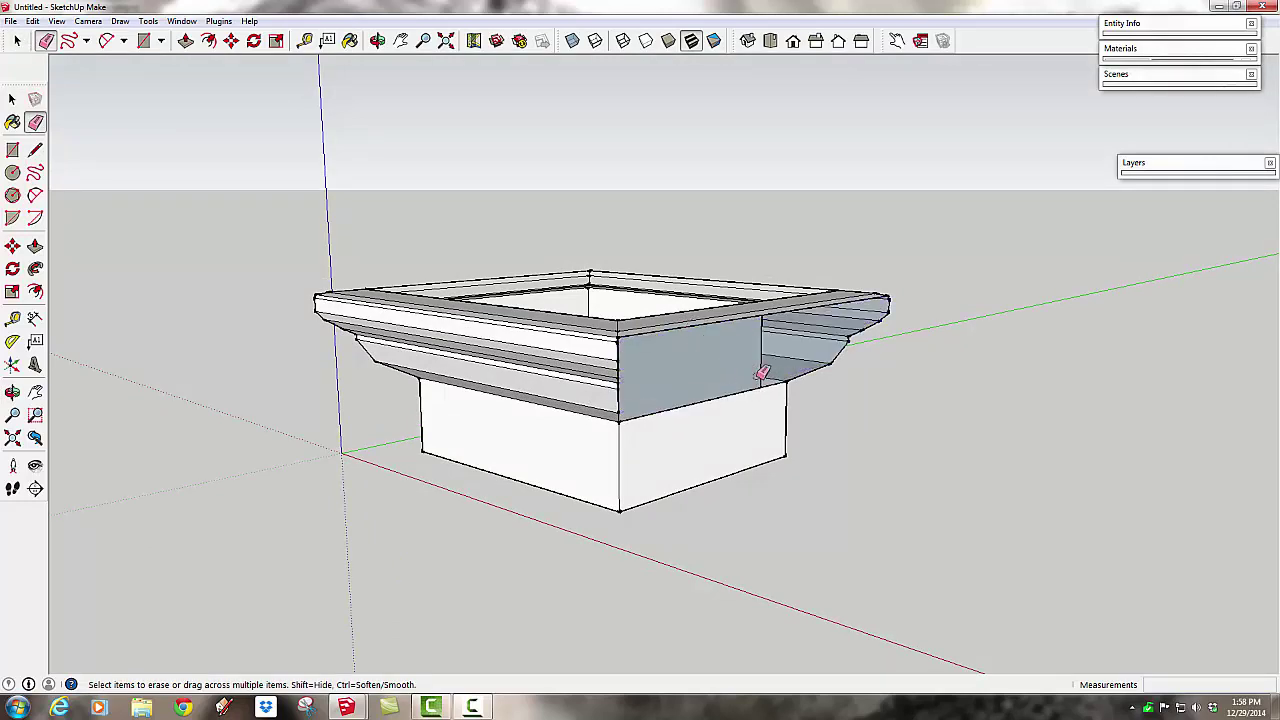
# Orbit and zoom to a closer, lower view to inspect the cut-away moulding and basin walls.
pyautogui.moveTo(766, 369)
pyautogui.mouseDown(button='middle')
pyautogui.moveTo(815, 430)
pyautogui.moveTo(766, 443)
pyautogui.moveTo(814, 343)
pyautogui.moveTo(541, 330)
pyautogui.moveTo(640, 350)
pyautogui.moveTo(766, 334)
pyautogui.moveTo(829, 366)
pyautogui.moveTo(563, 409)
pyautogui.moveTo(271, 391)
pyautogui.moveTo(457, 316)
pyautogui.moveTo(654, 334)
pyautogui.mouseUp(button='middle')
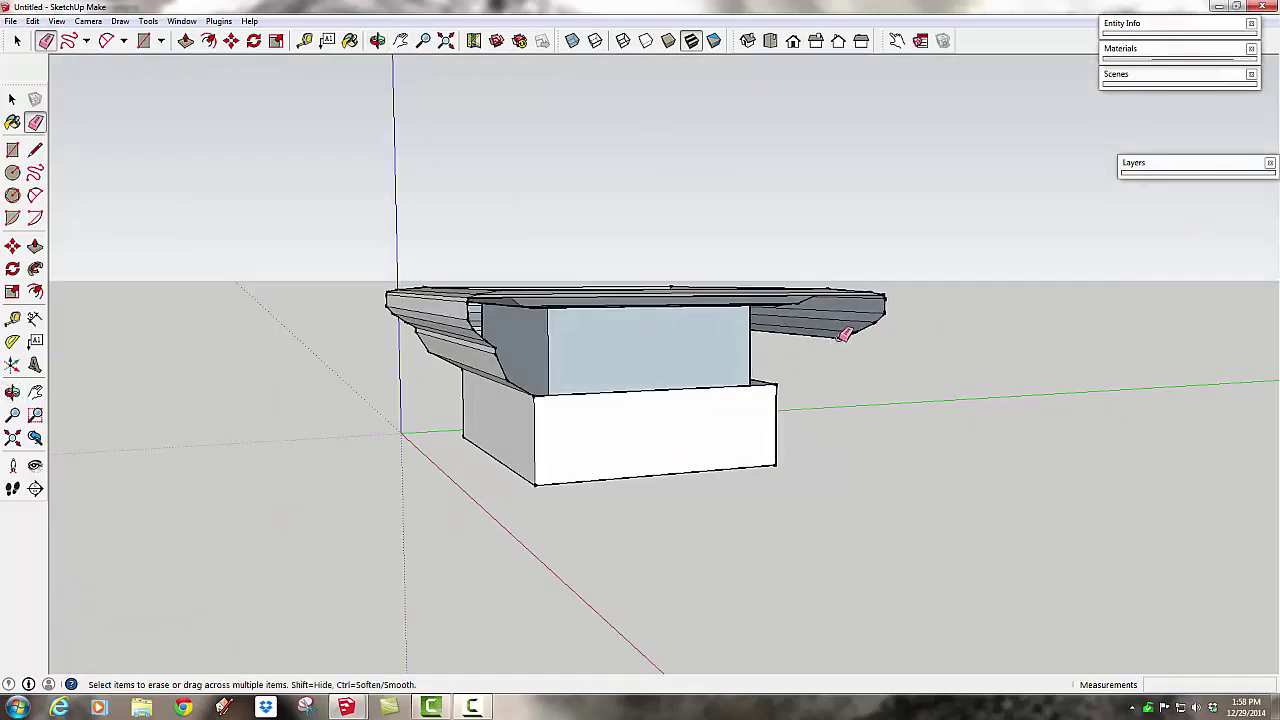
pyautogui.moveTo(845, 335)
pyautogui.mouseDown(button='middle')
pyautogui.moveTo(793, 372)
pyautogui.moveTo(571, 463)
pyautogui.moveTo(534, 463)
pyautogui.moveTo(705, 390)
pyautogui.moveTo(695, 345)
pyautogui.moveTo(866, 343)
pyautogui.mouseUp(button='middle')
pyautogui.scroll(-3, 780, 370)
pyautogui.scroll(3, 705, 390)
pyautogui.scroll(-5, 702, 373)
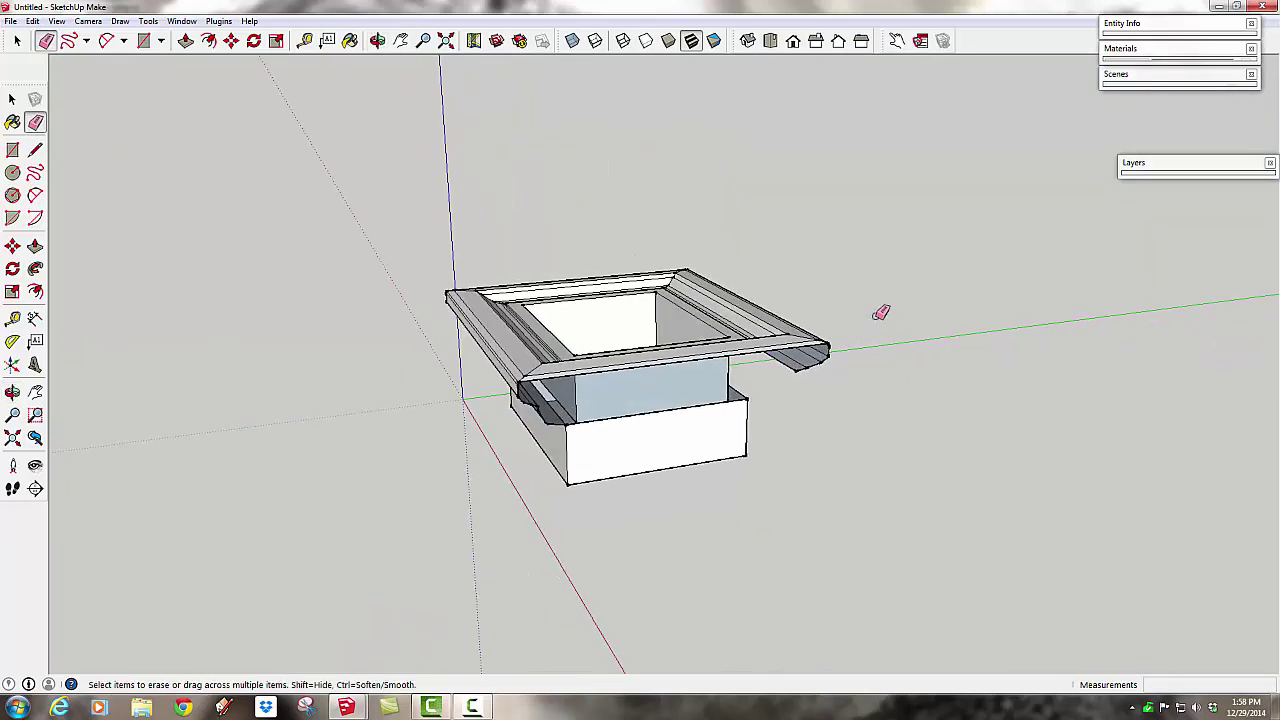